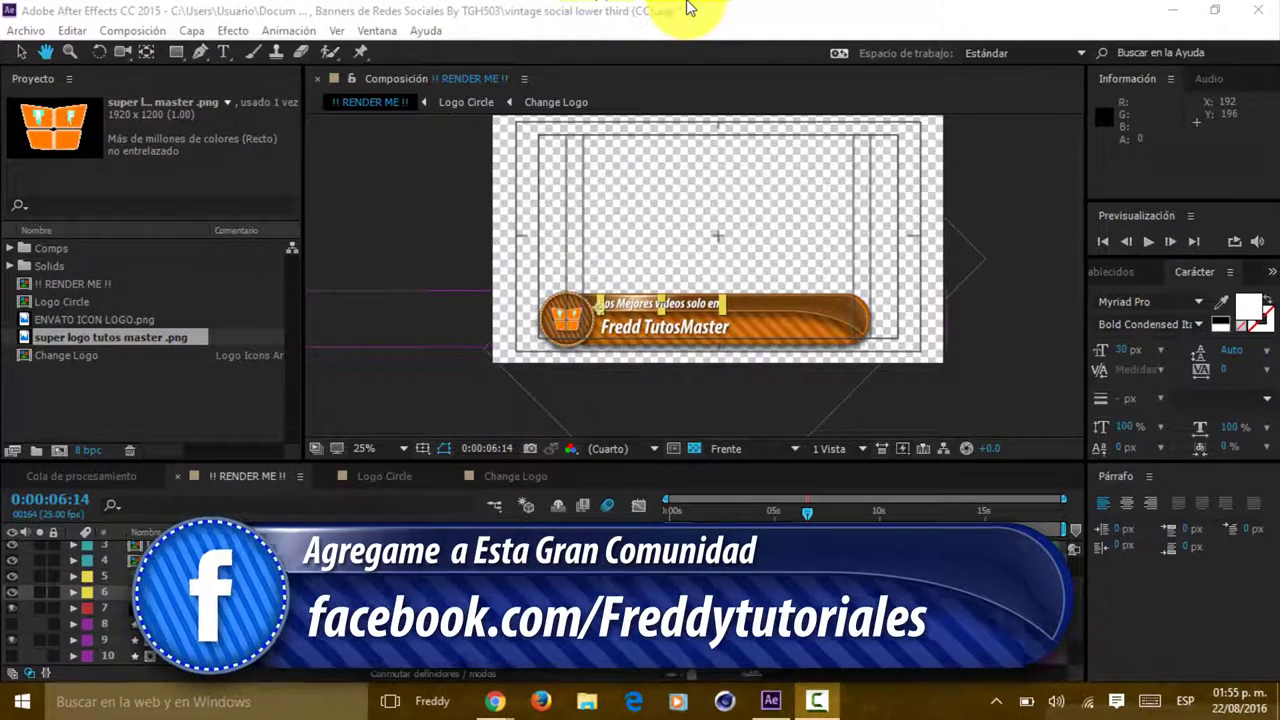
Return to After Effects and open the Change Logo composition with the orange logo shown alone.
key(alt+Tab)
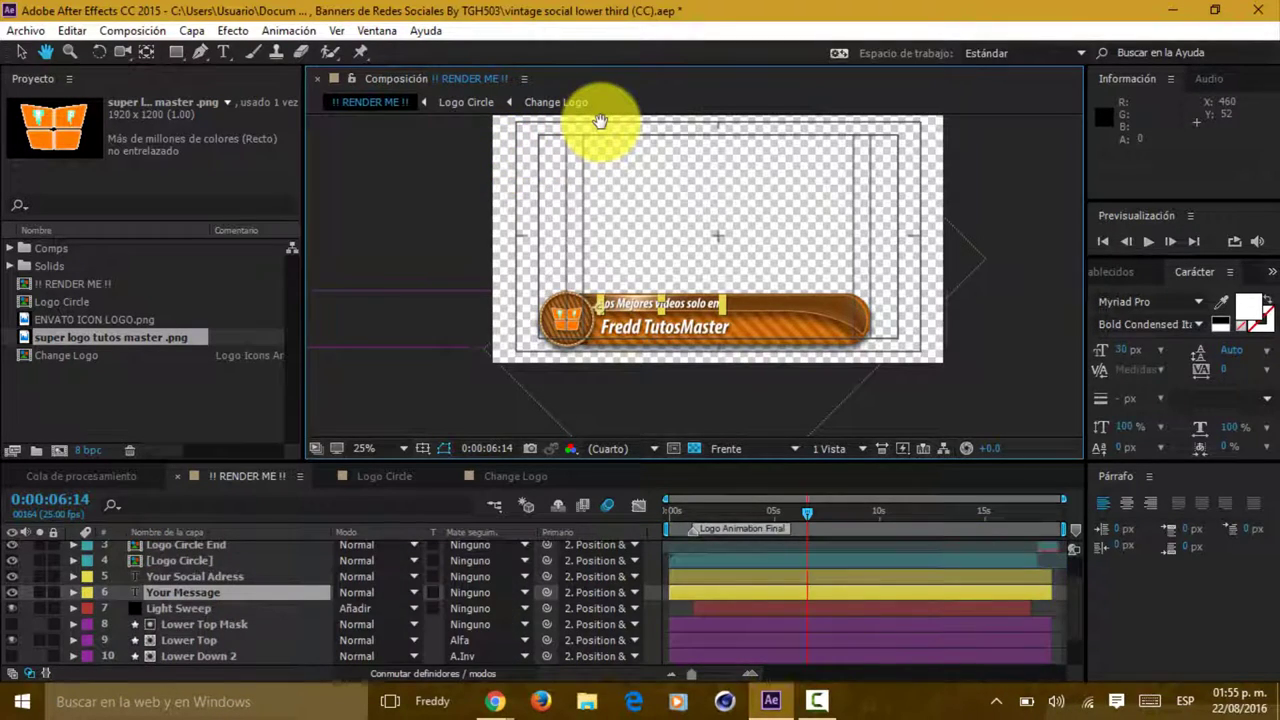
scroll(609, 266, up, 1)
scroll(614, 274, down, 1)
scroll(643, 286, up, 1)
key(ctrl+t)
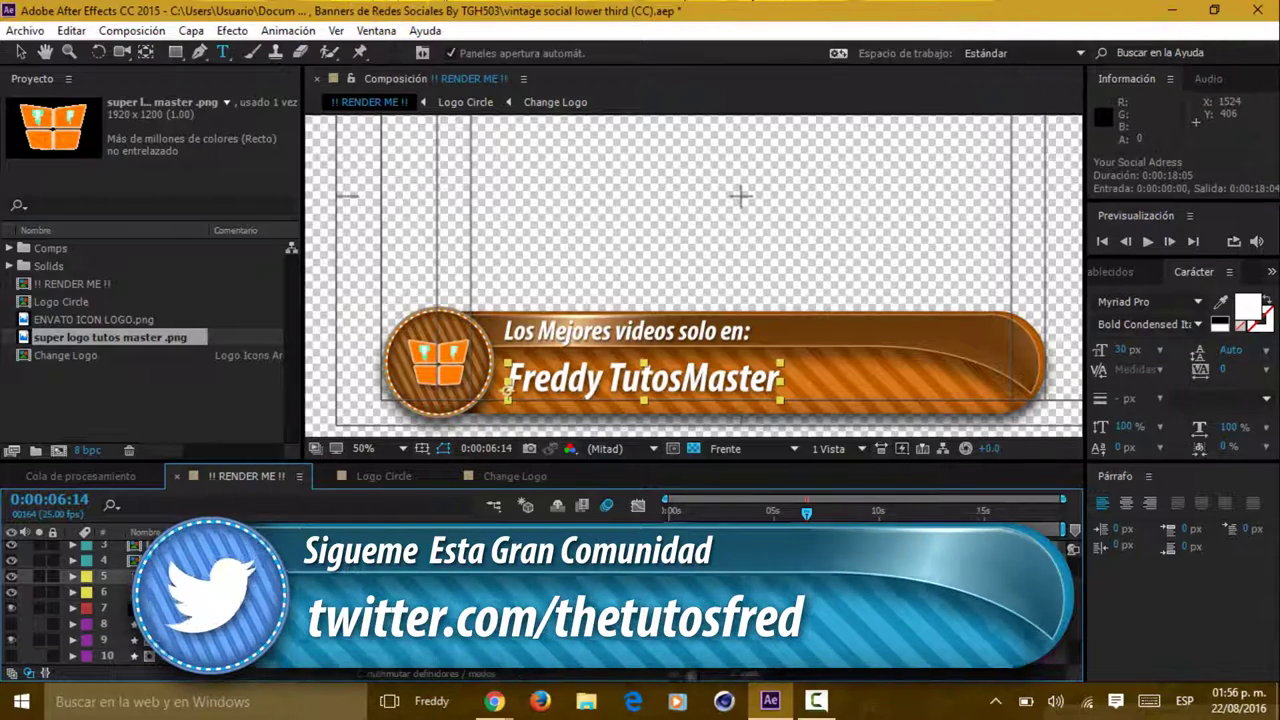
scroll(702, 236, down, 2)
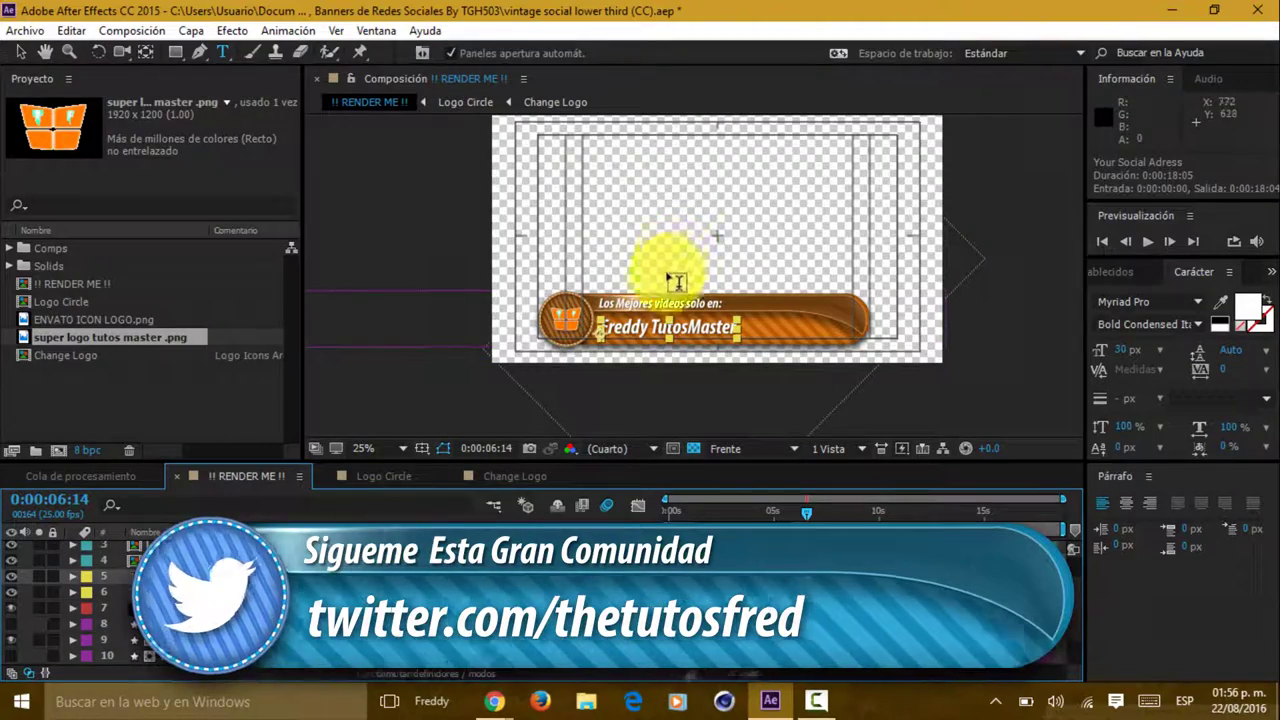
scroll(571, 335, up, 2)
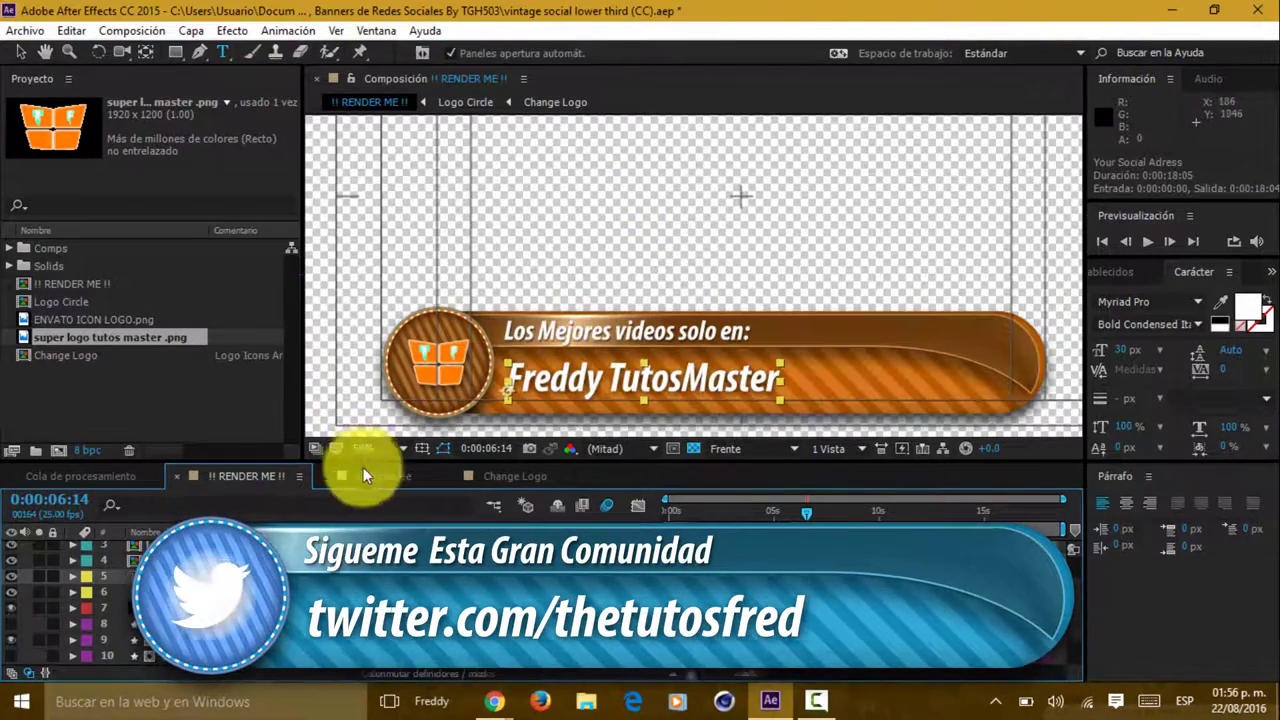
click(492, 477)
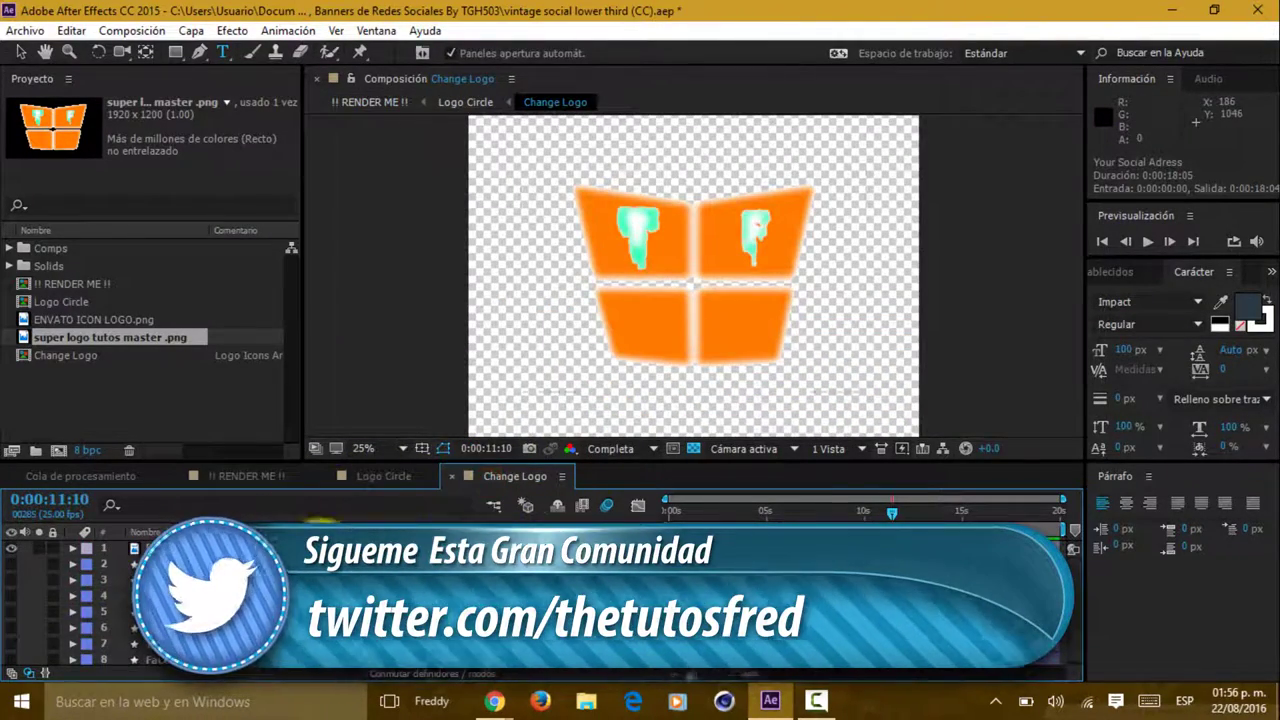
Hide the orange custom logo layer and preview the Vimeo and YouTube logos.
click(11, 548)
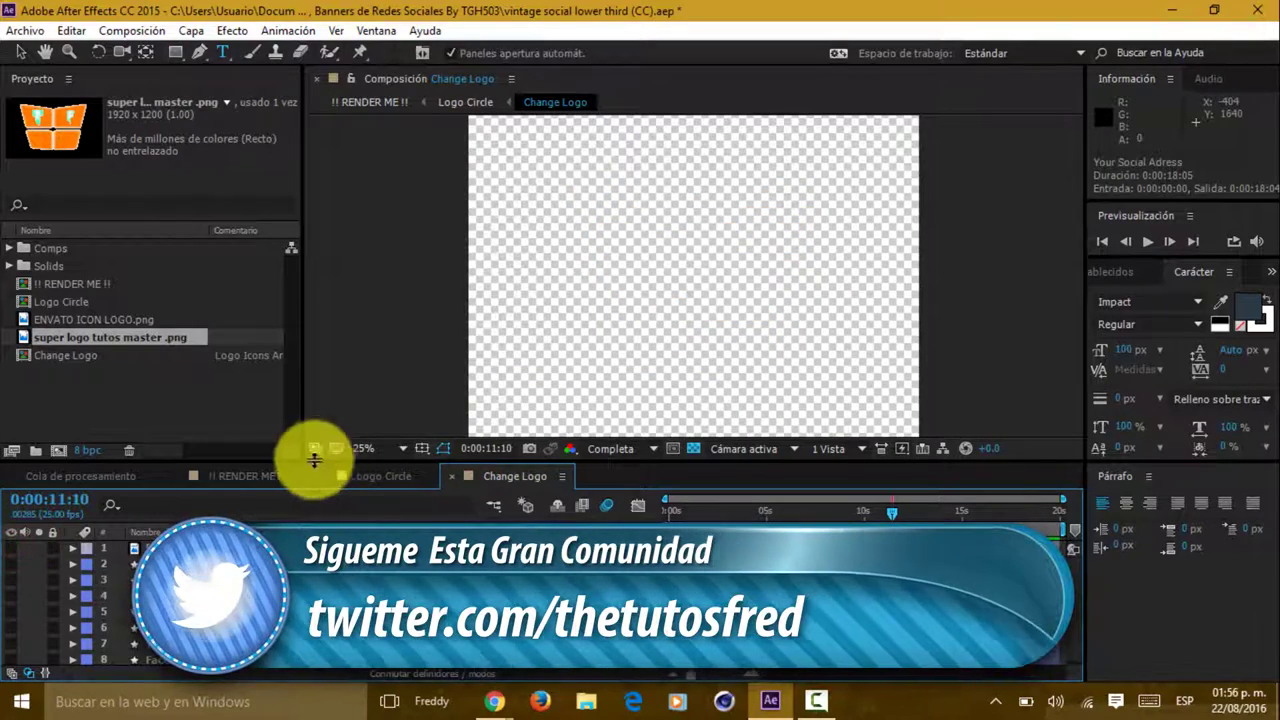
click(277, 473)
click(515, 474)
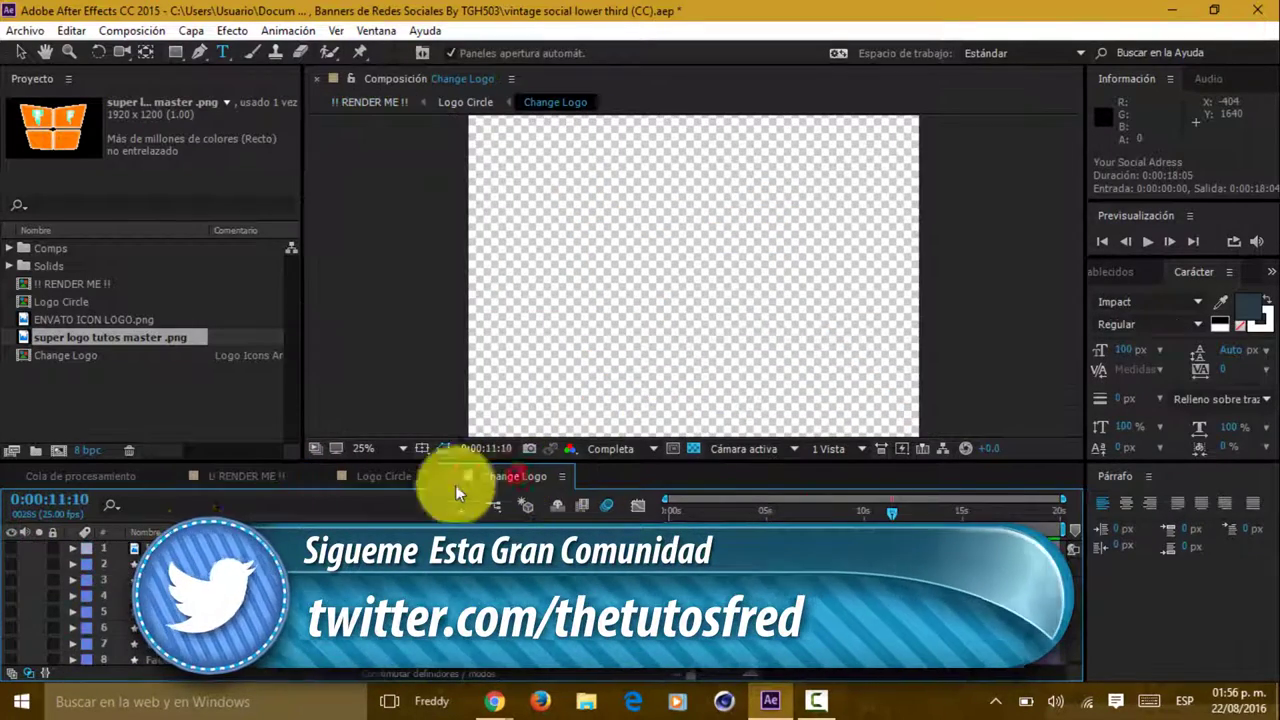
click(7, 565)
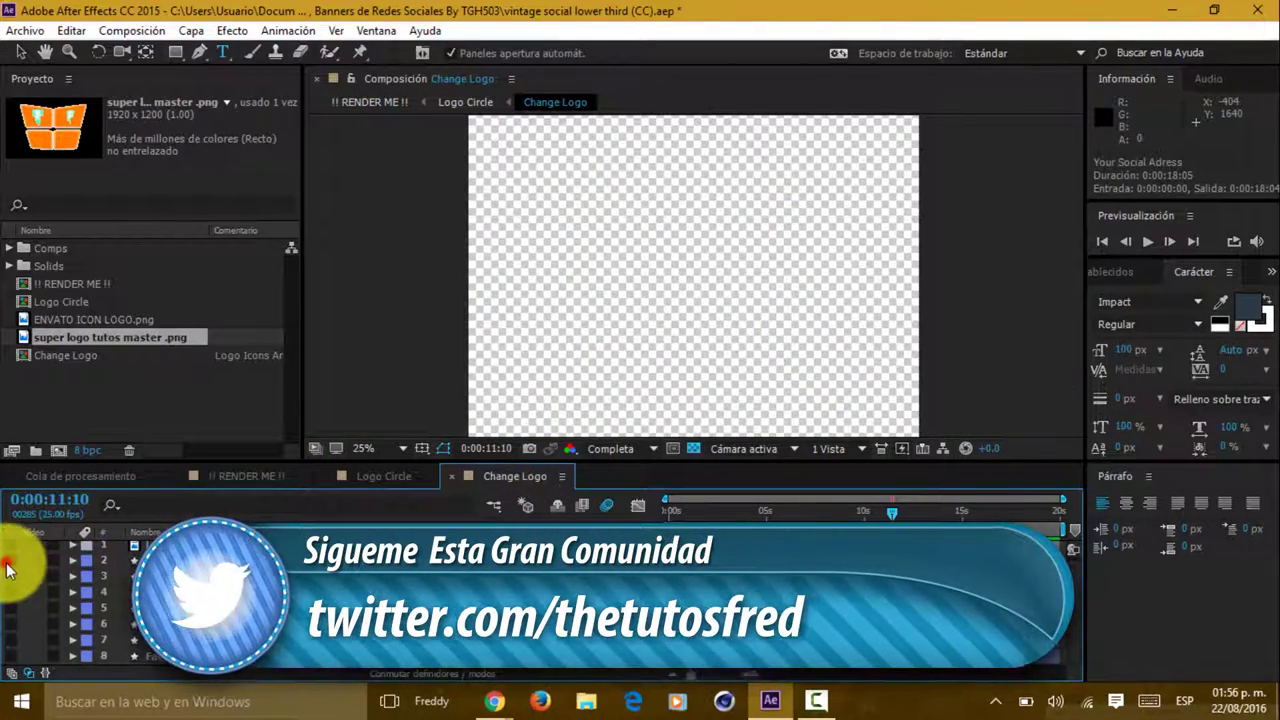
click(8, 562)
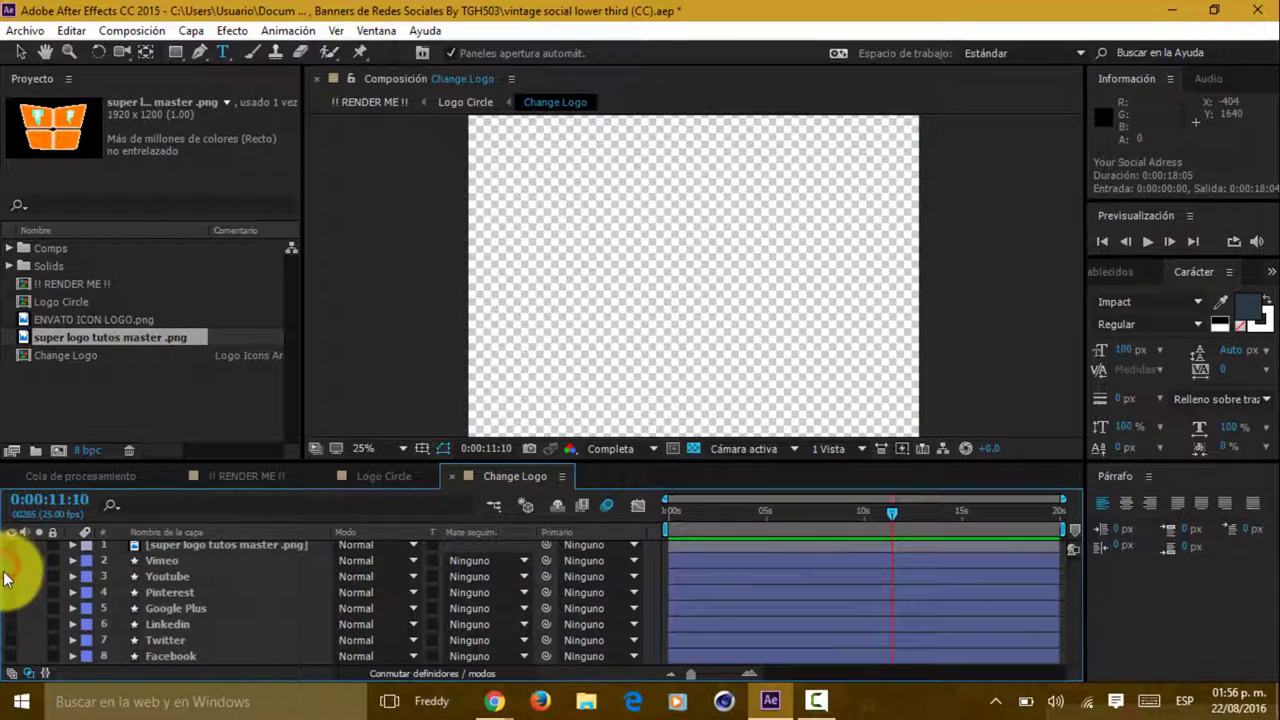
click(11, 576)
click(11, 578)
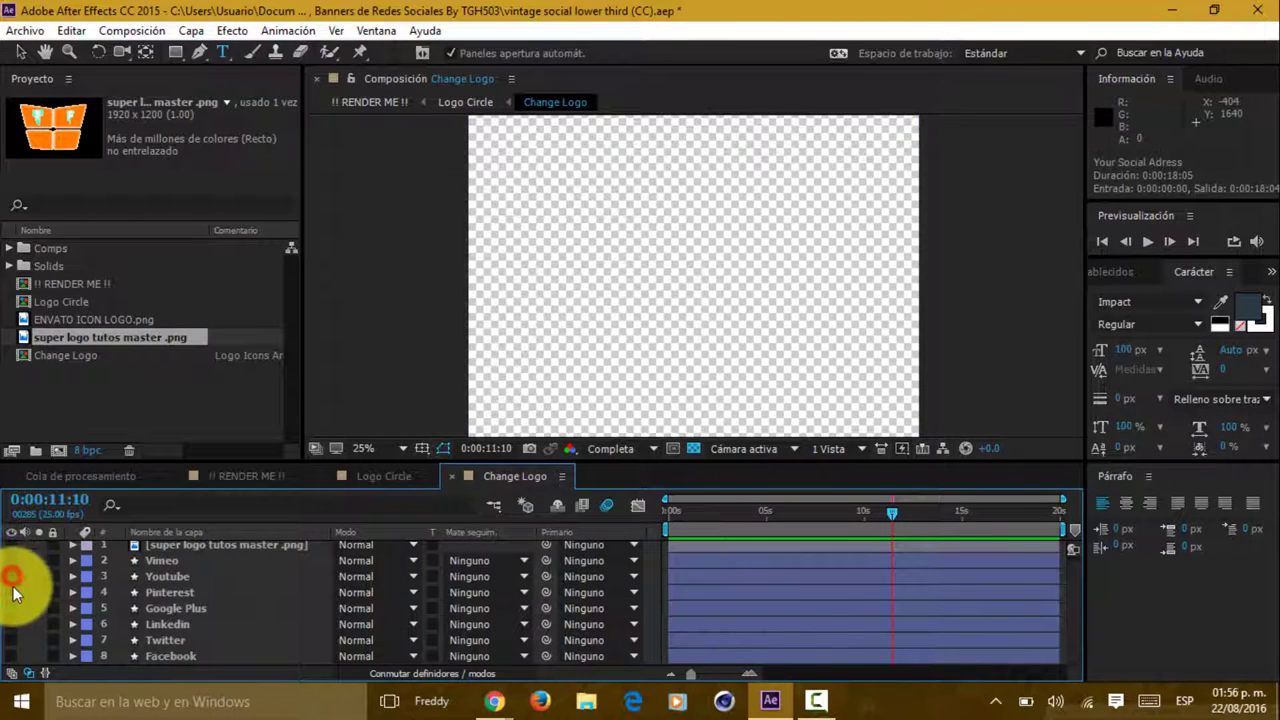
Preview the Pinterest, Google Plus, LinkedIn, Twitter and Facebook logos, then leave only YouTube visible.
click(12, 593)
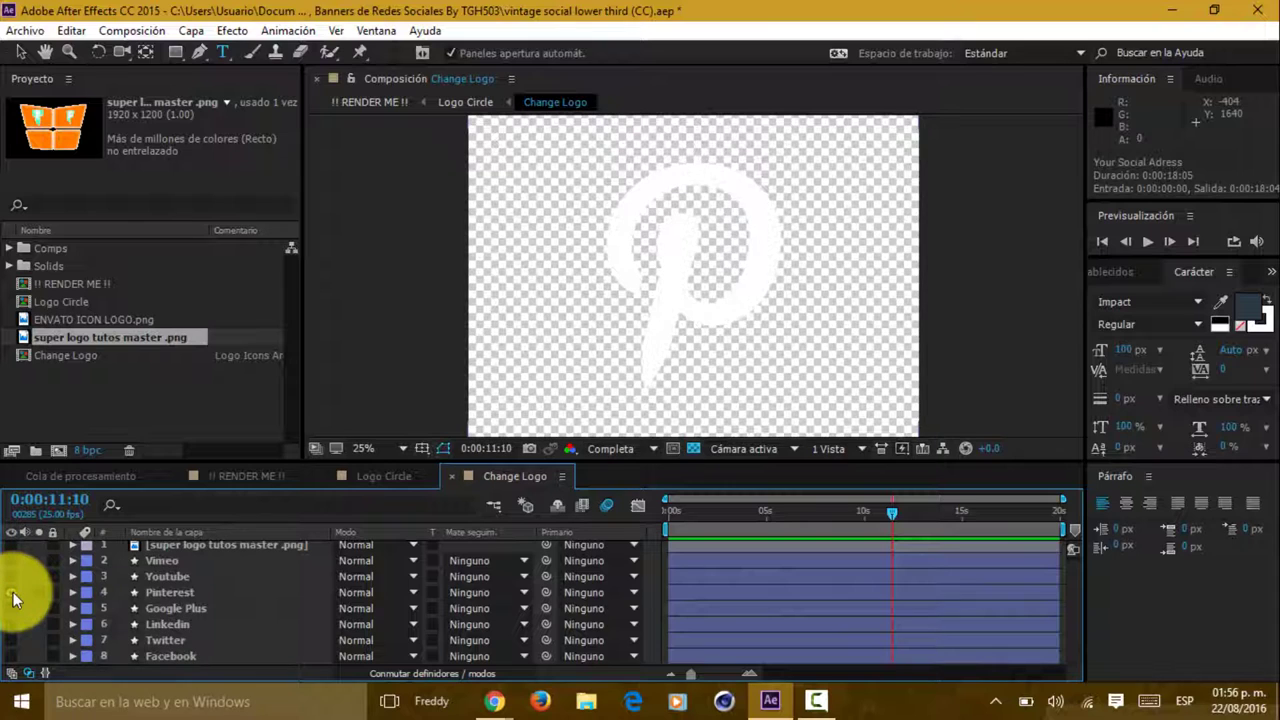
click(12, 593)
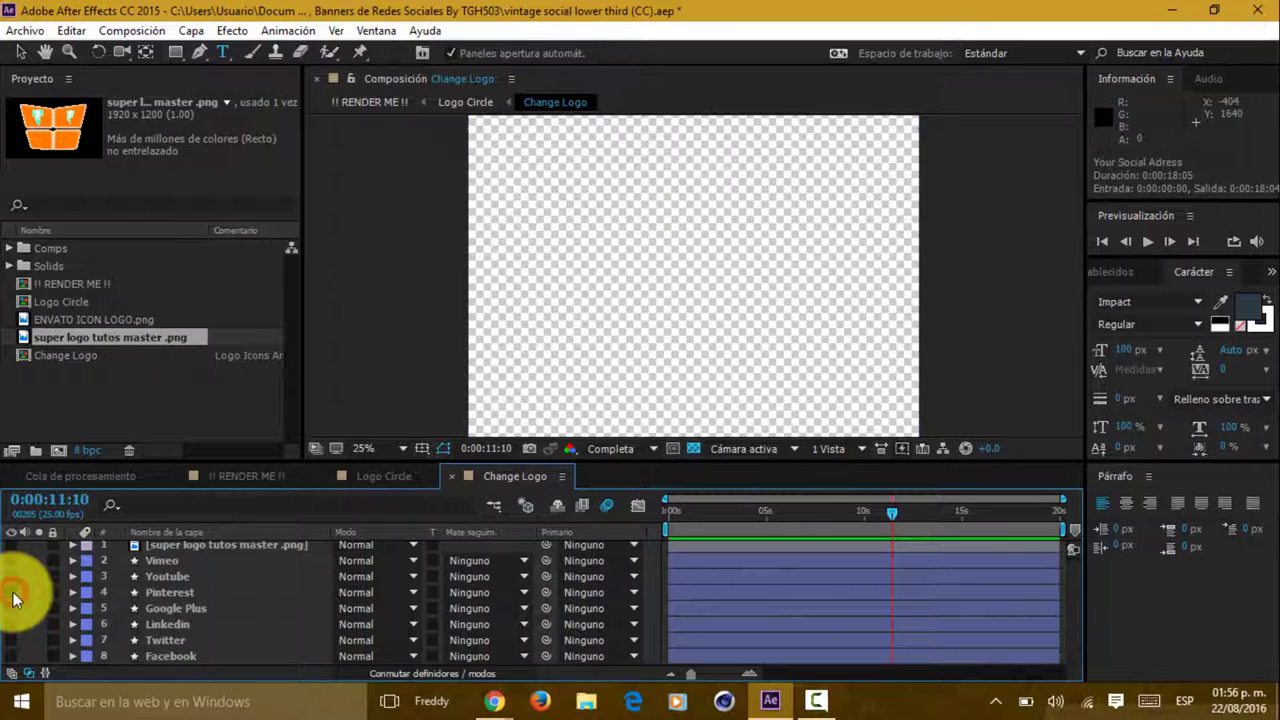
click(10, 608)
click(10, 608)
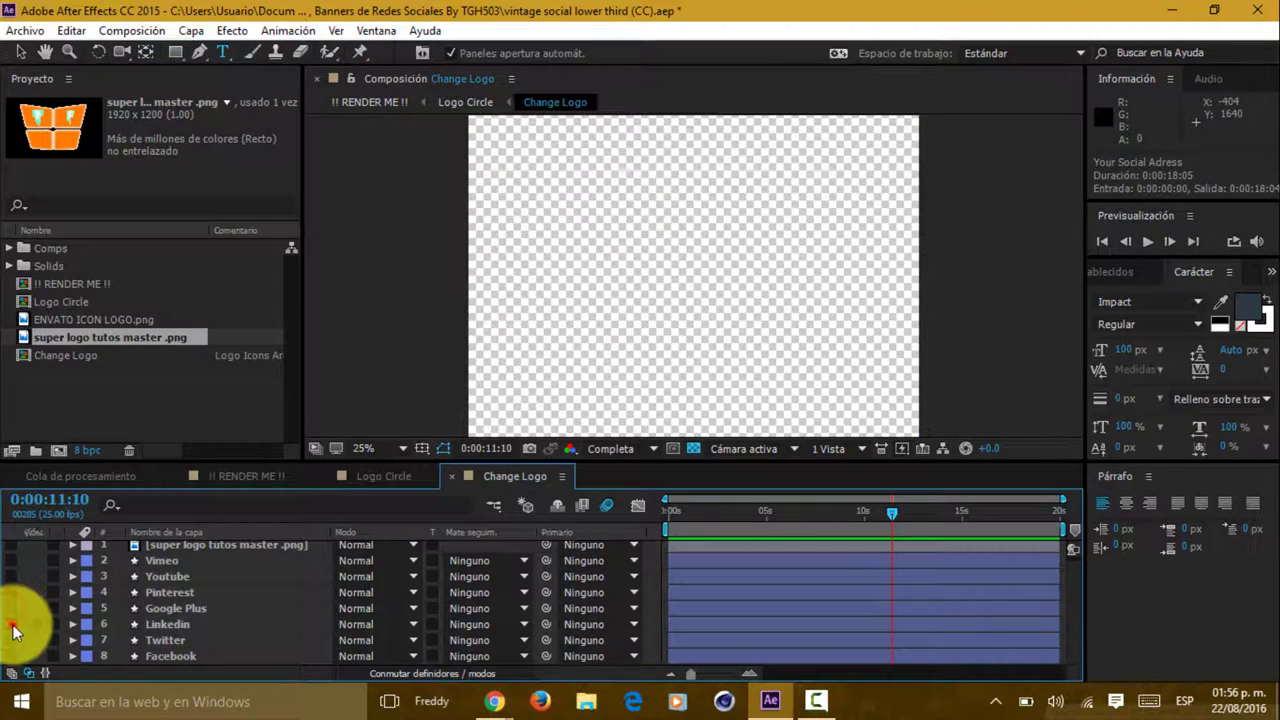
click(12, 624)
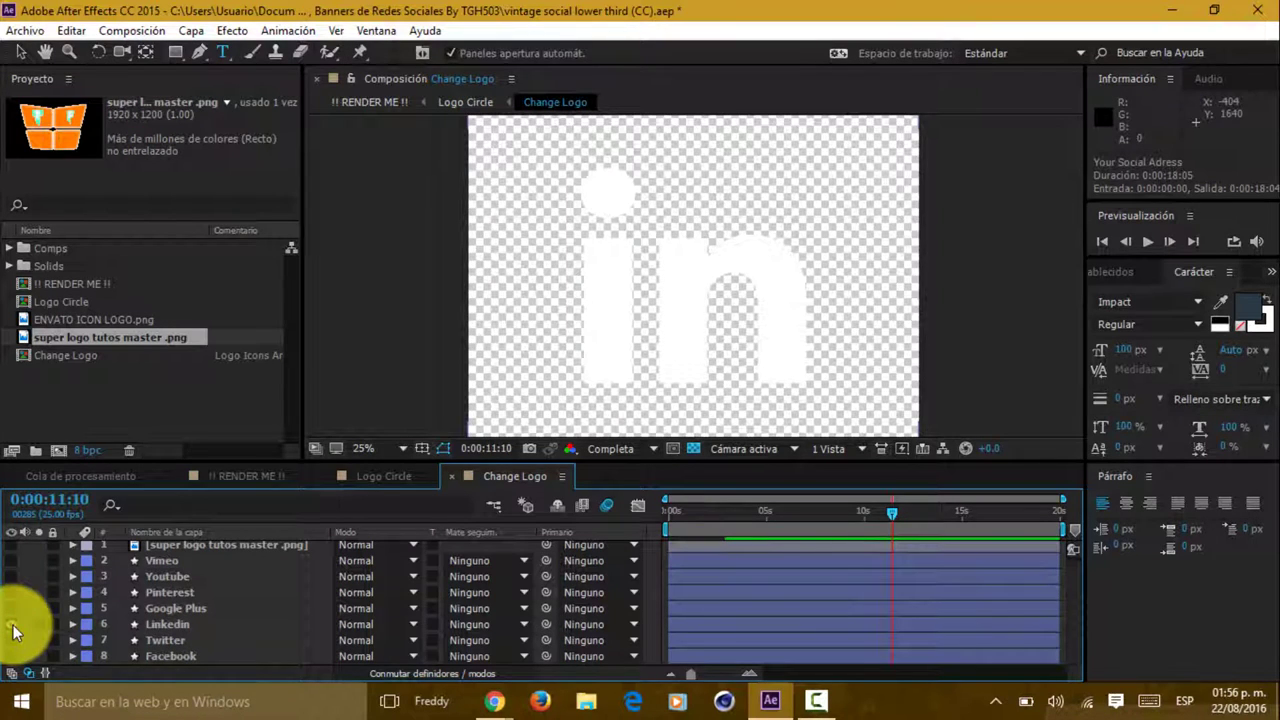
click(12, 624)
click(11, 640)
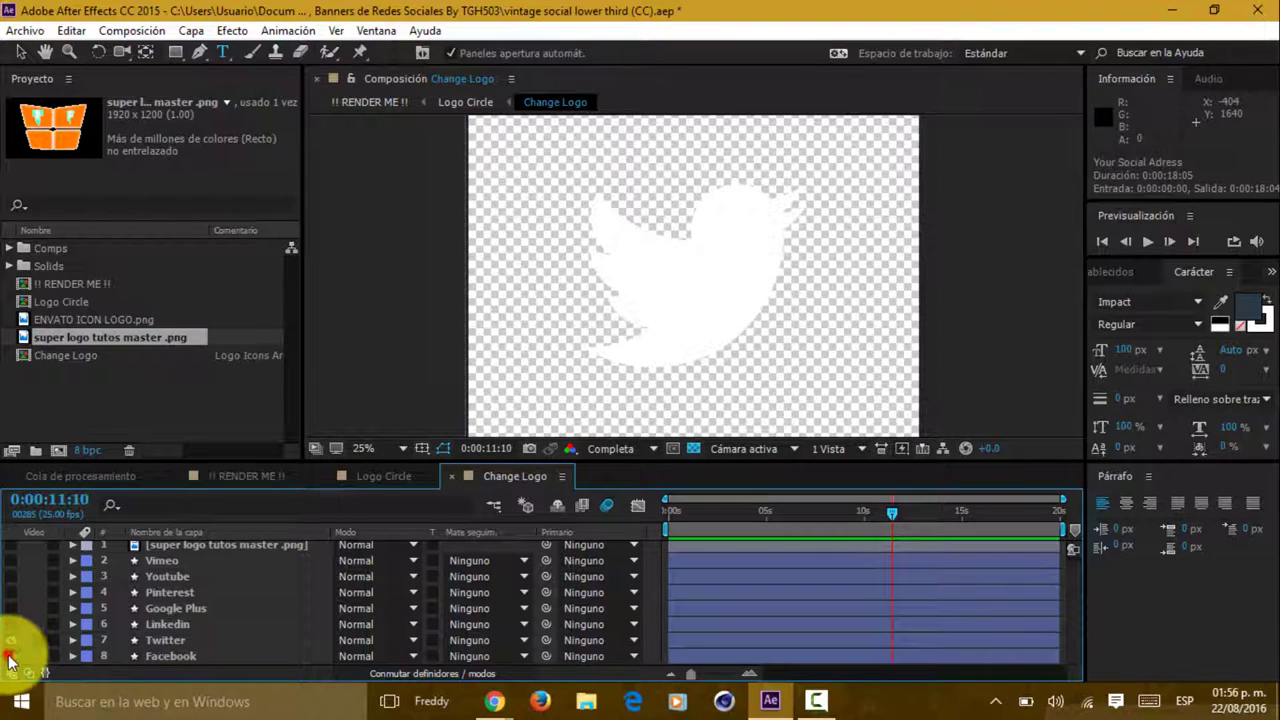
click(10, 656)
click(11, 640)
click(10, 656)
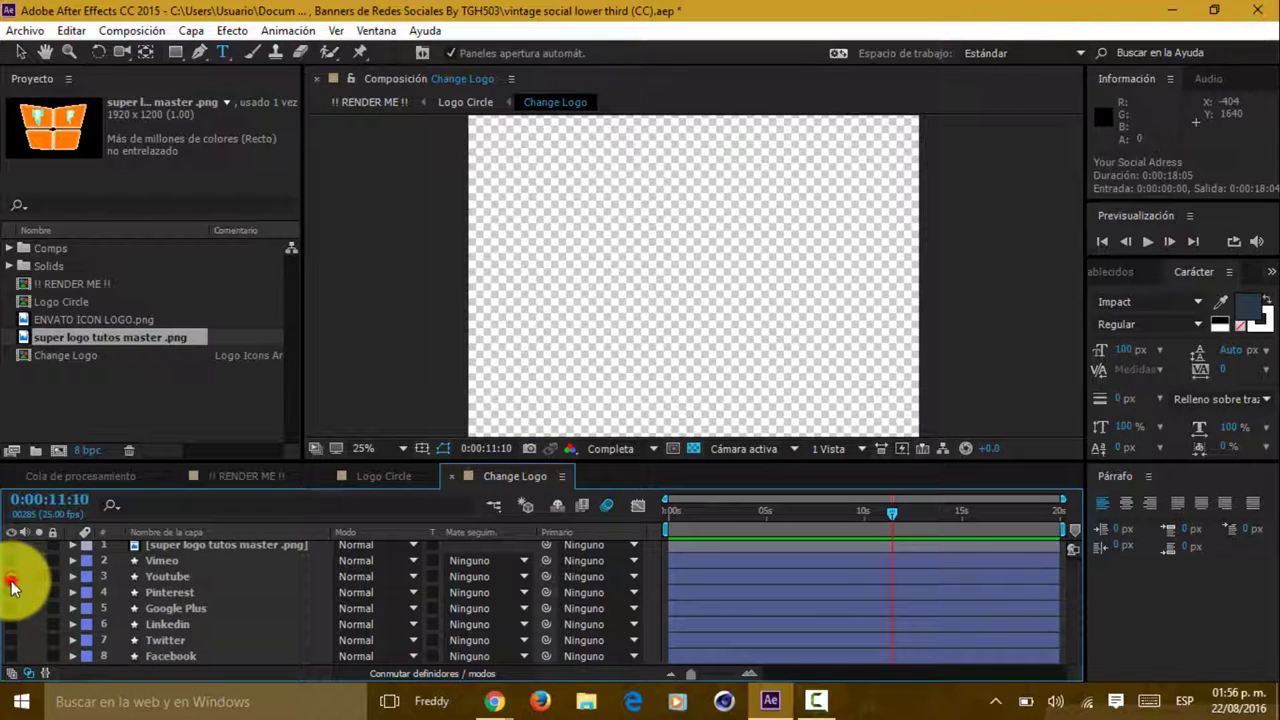
click(11, 577)
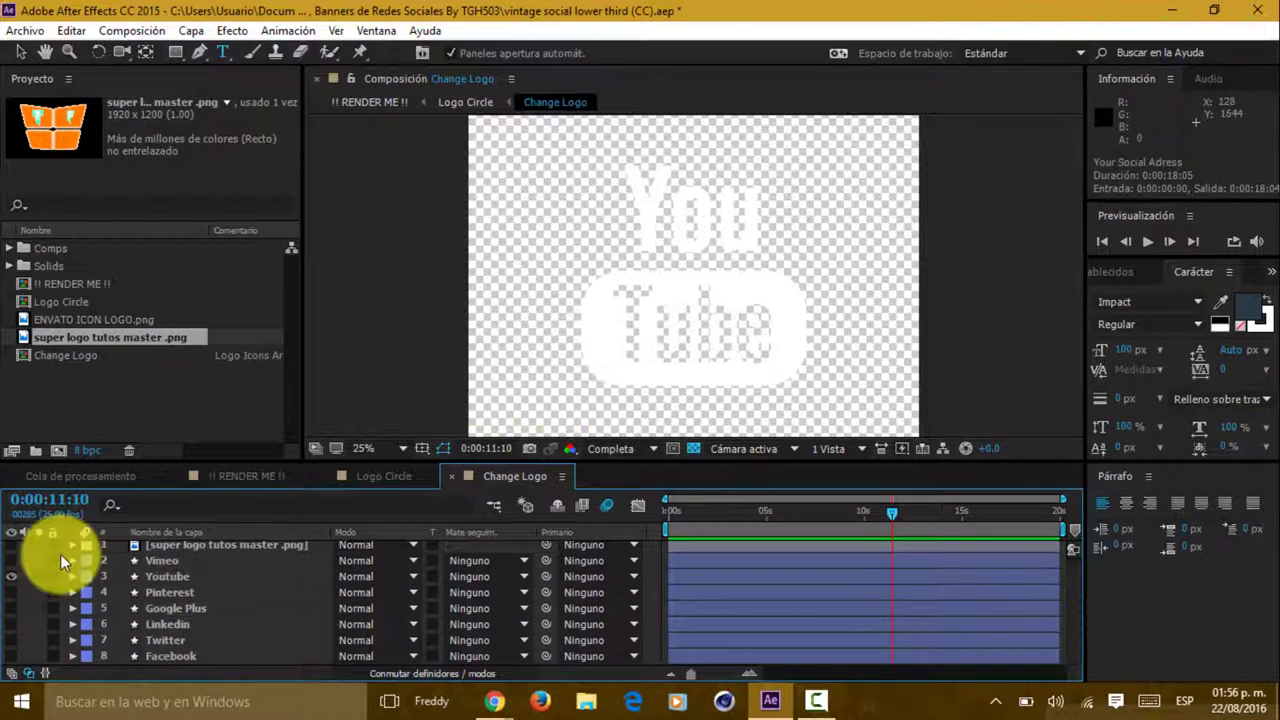
click(255, 476)
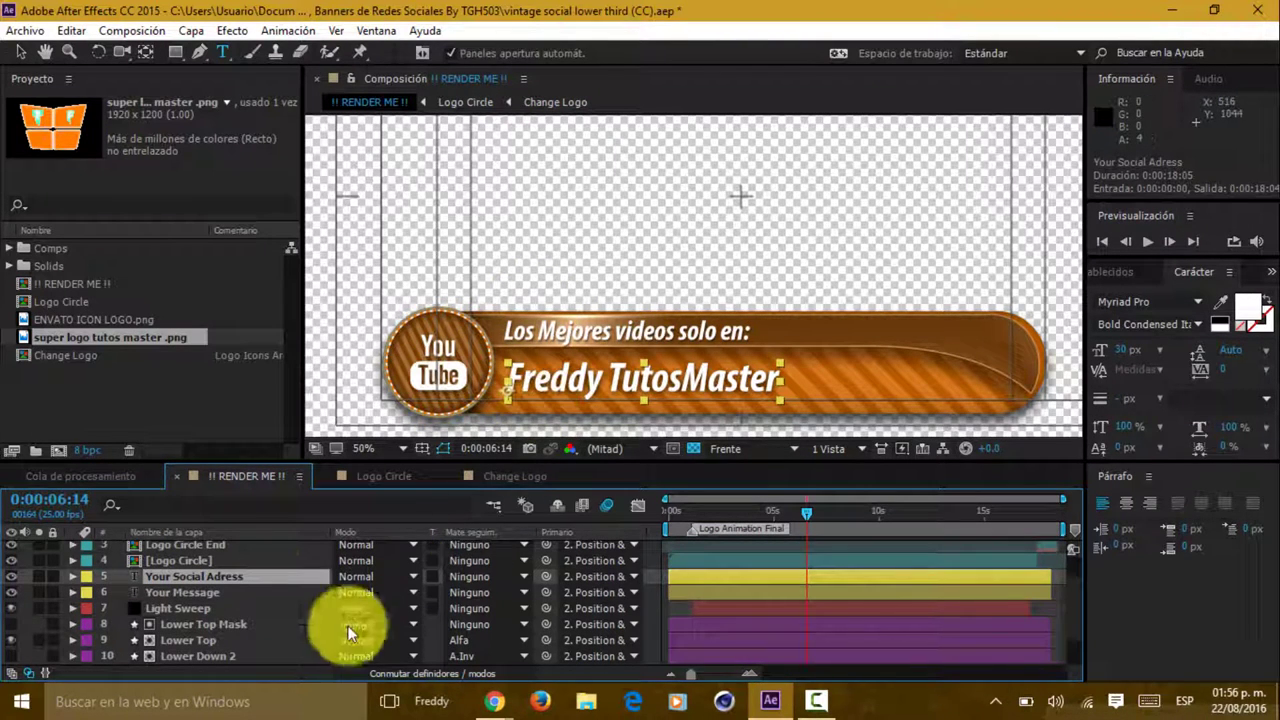
Replace the message line 'Los Mejores videos solo en:' with the pasted subscribe message.
scroll(350, 600, up, 2)
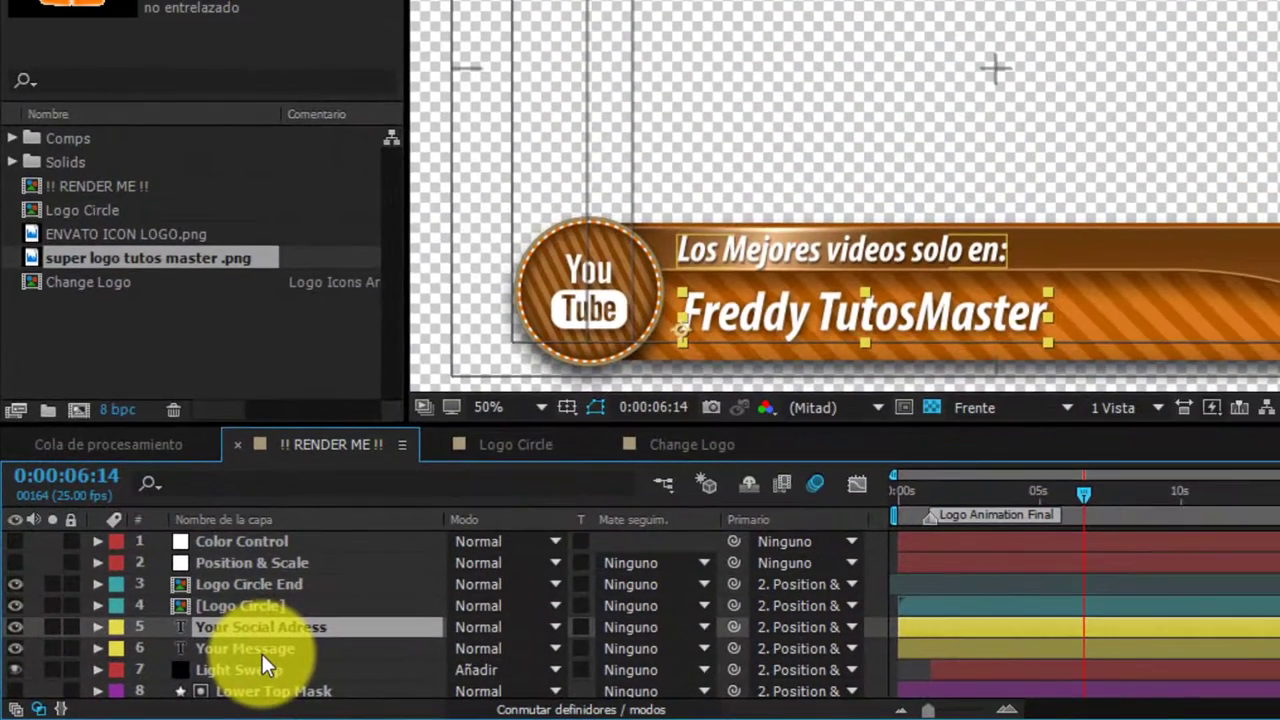
click(262, 649)
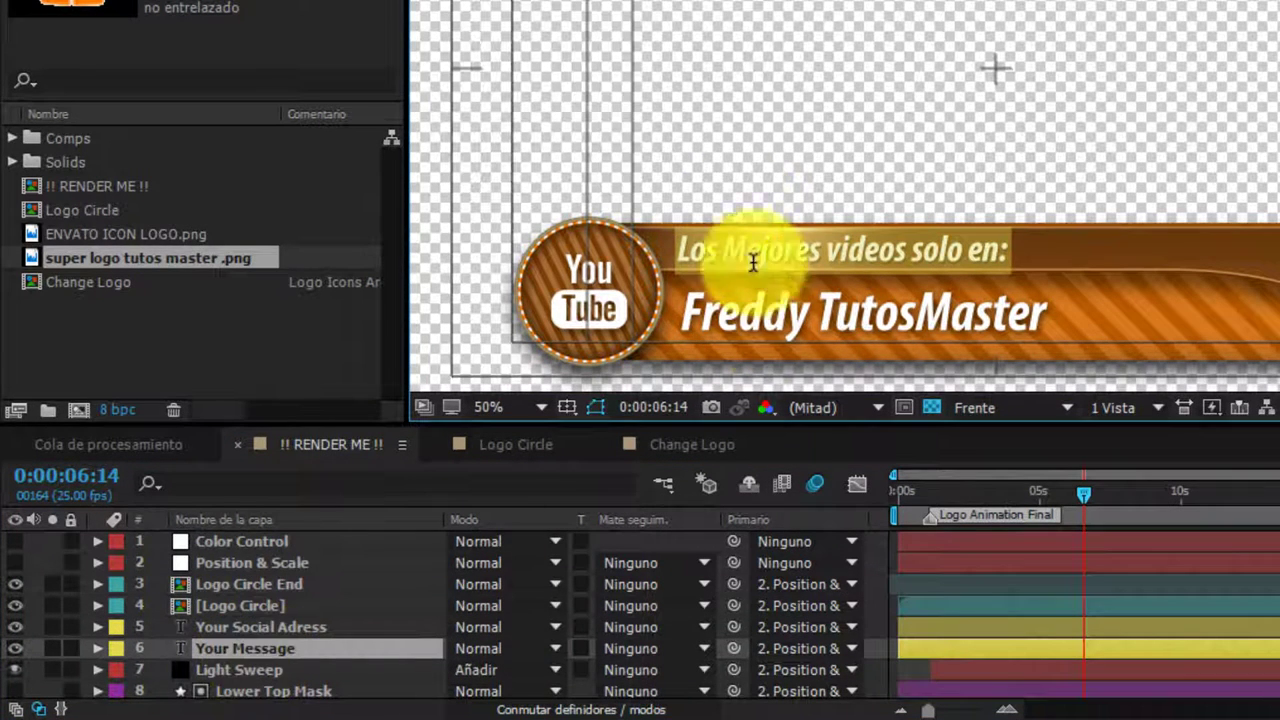
click(307, 648)
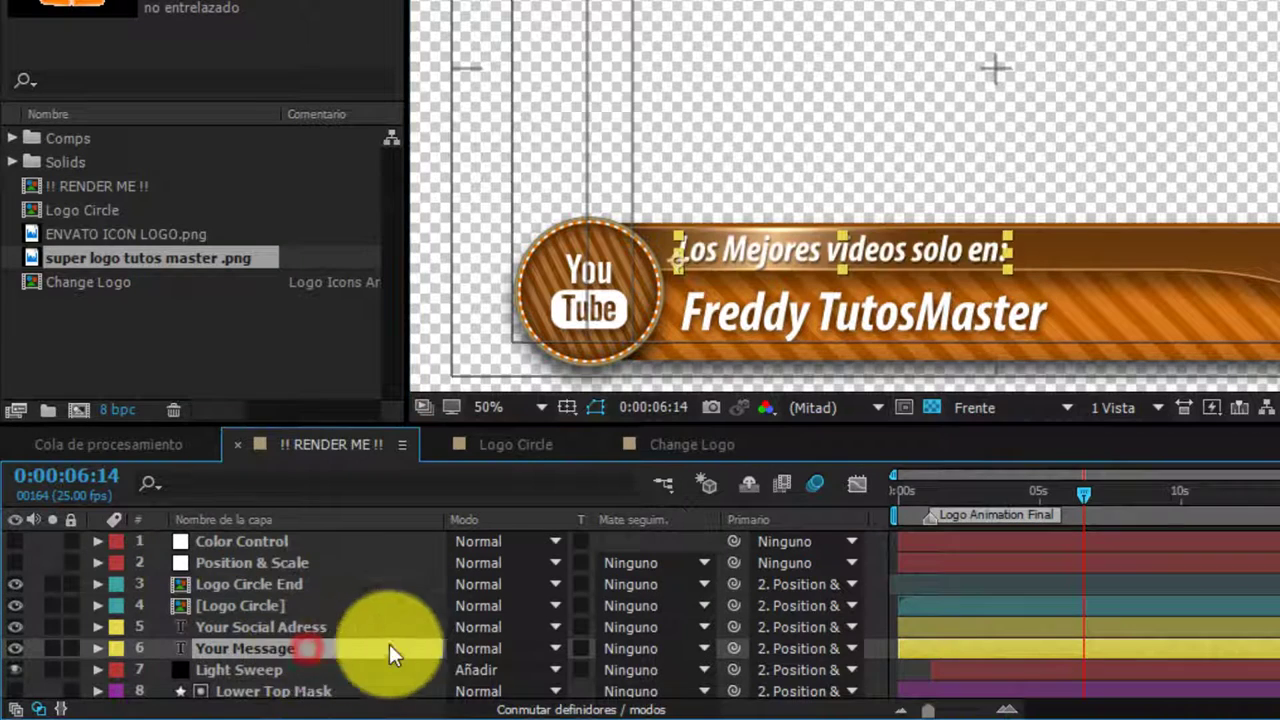
click(788, 253)
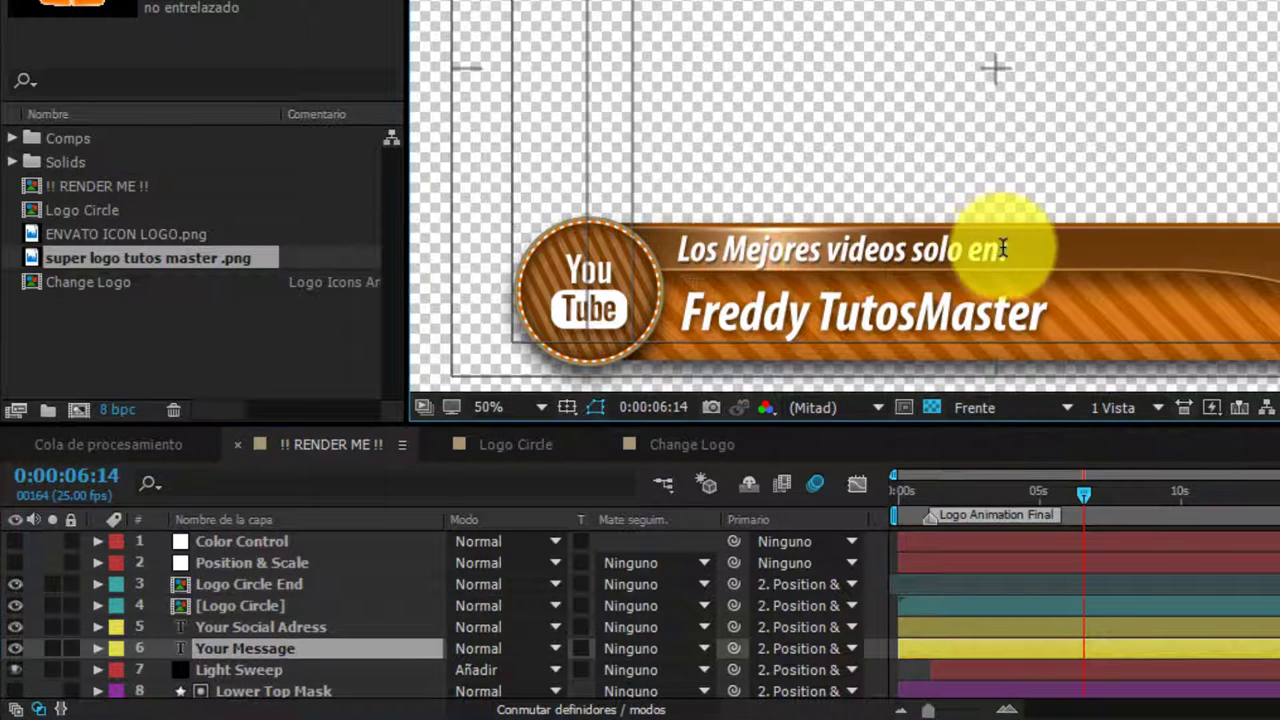
drag(1005, 251, 677, 249)
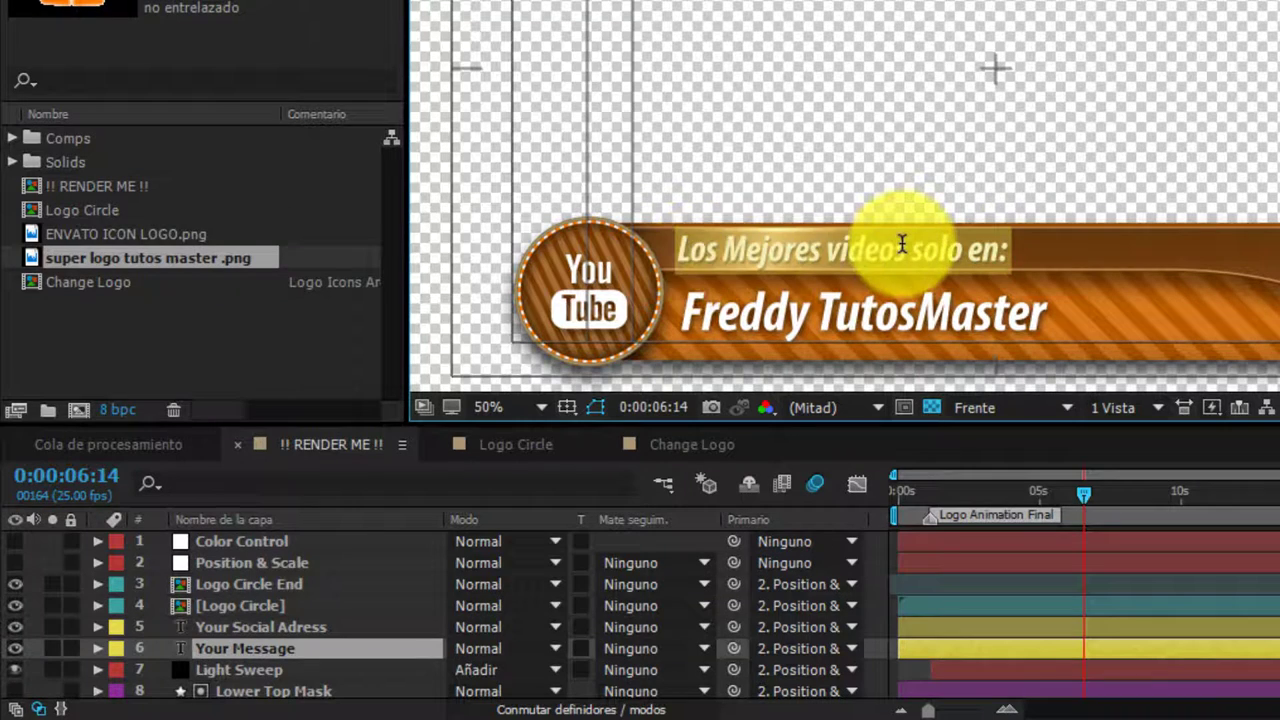
key(BackSpace)
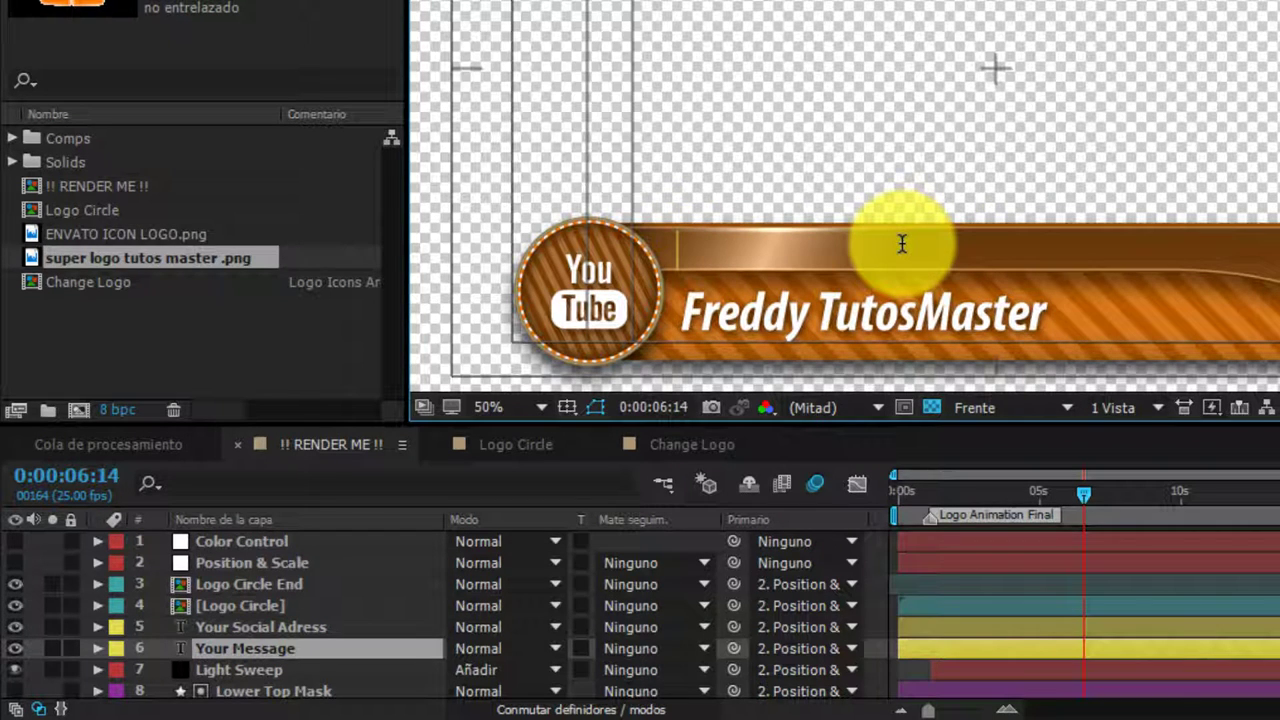
text(suscribete si te gusto el vide)
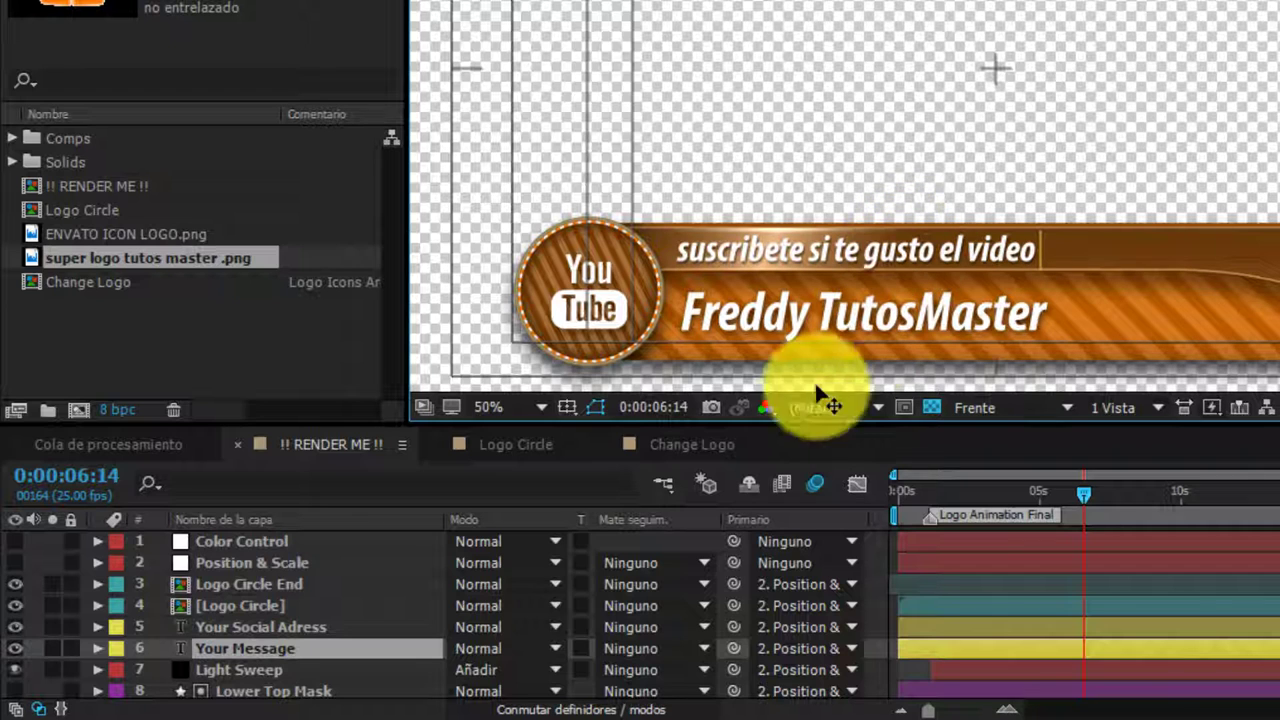
Capitalise the first letter so the line reads 'Suscribete si te gusto el video'.
drag(690, 250, 677, 250)
text(S)
click(259, 615)
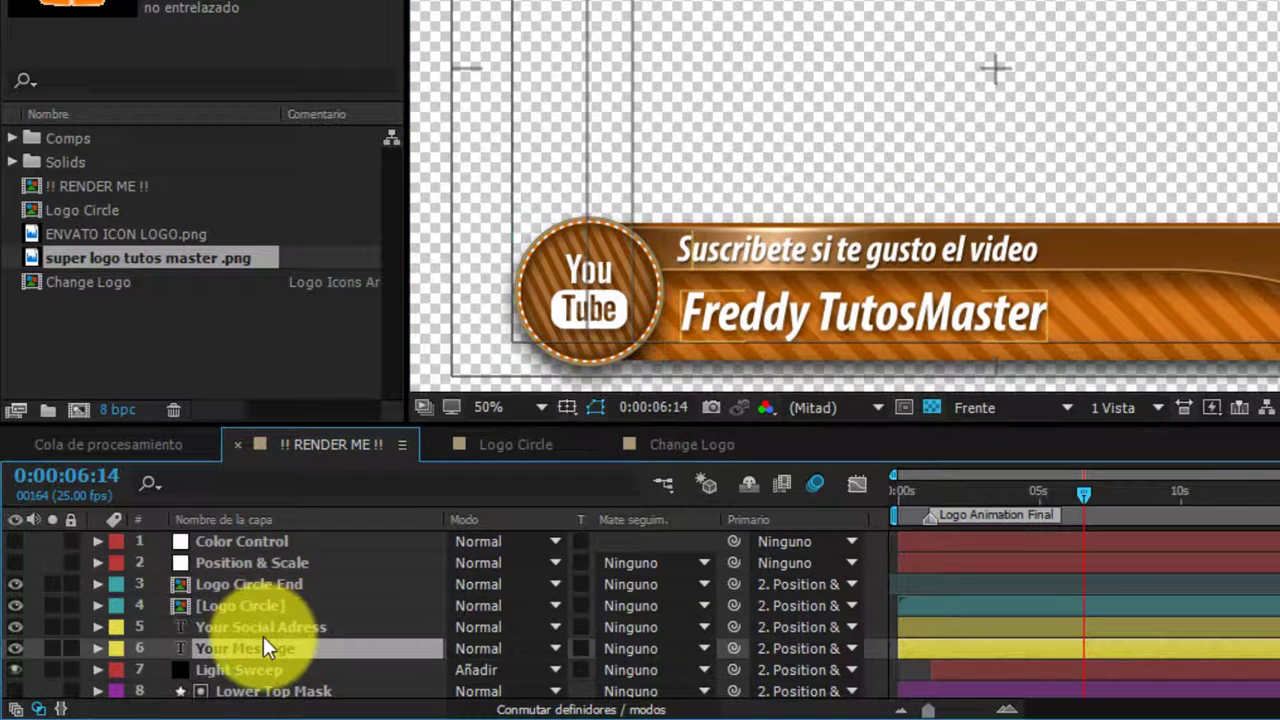
Clear the Your Social Adress channel name text and look up the channel's YouTube address in Chrome.
click(263, 628)
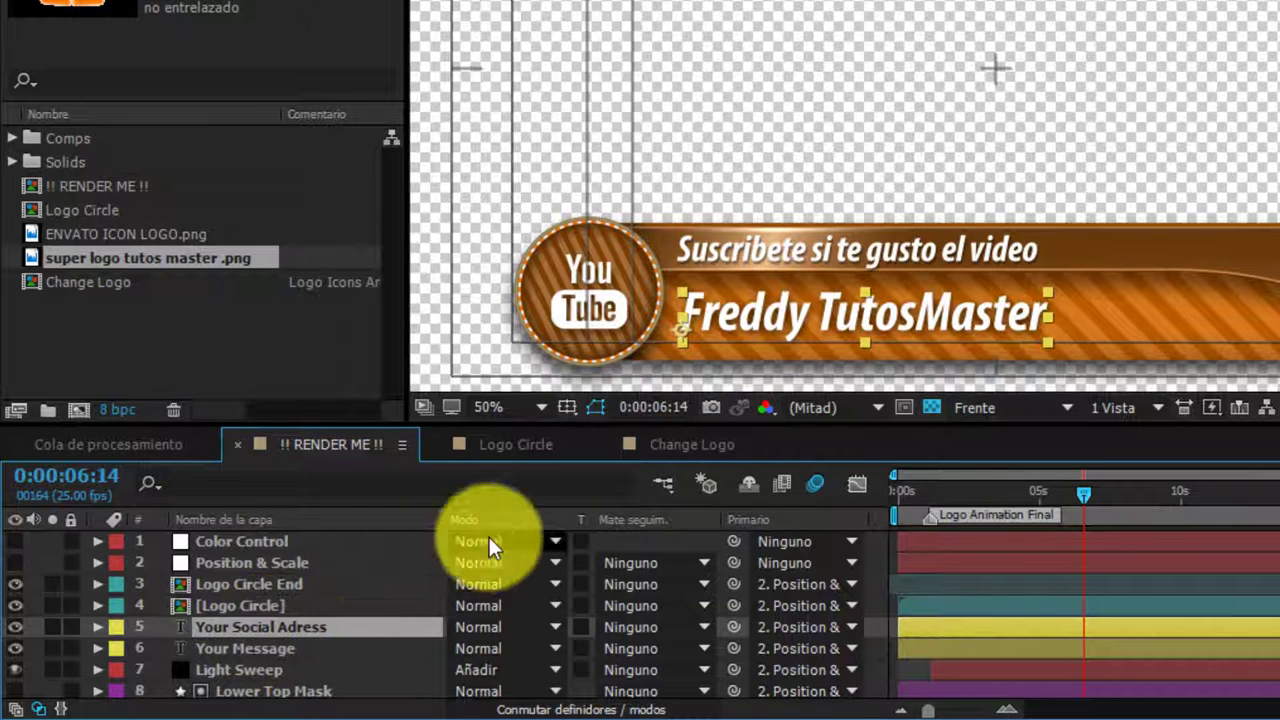
click(760, 311)
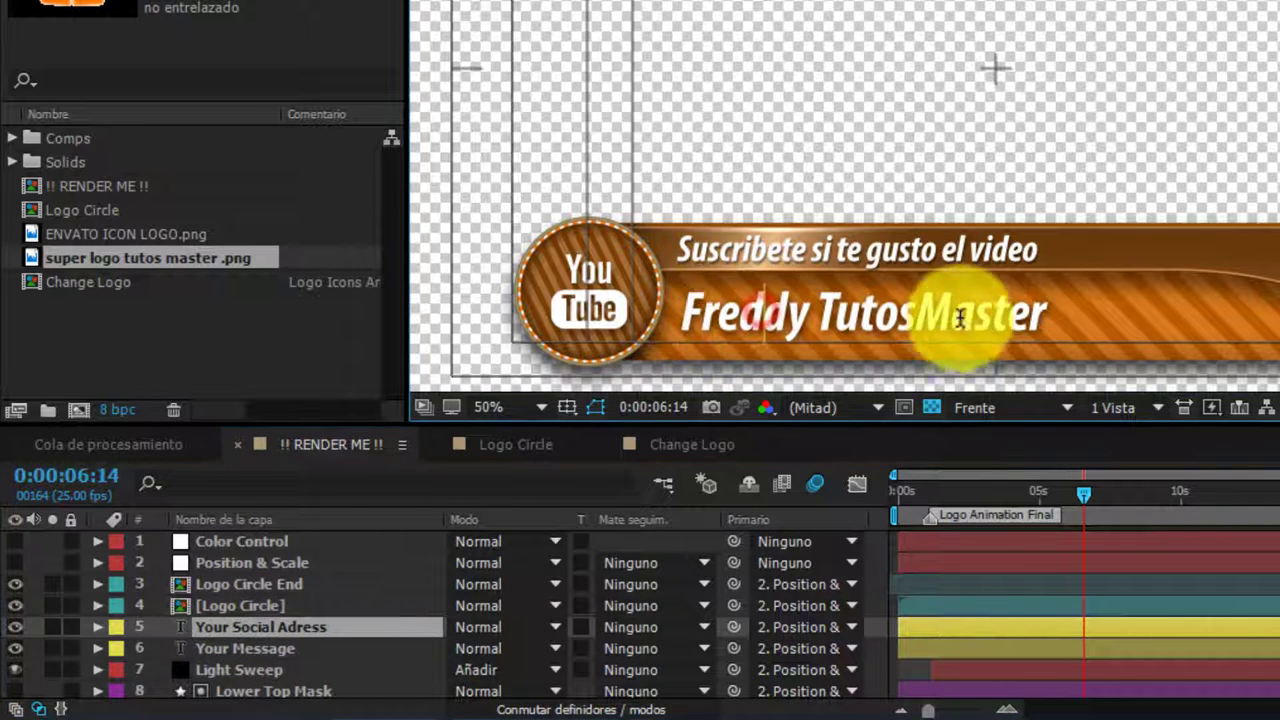
drag(1047, 311, 645, 305)
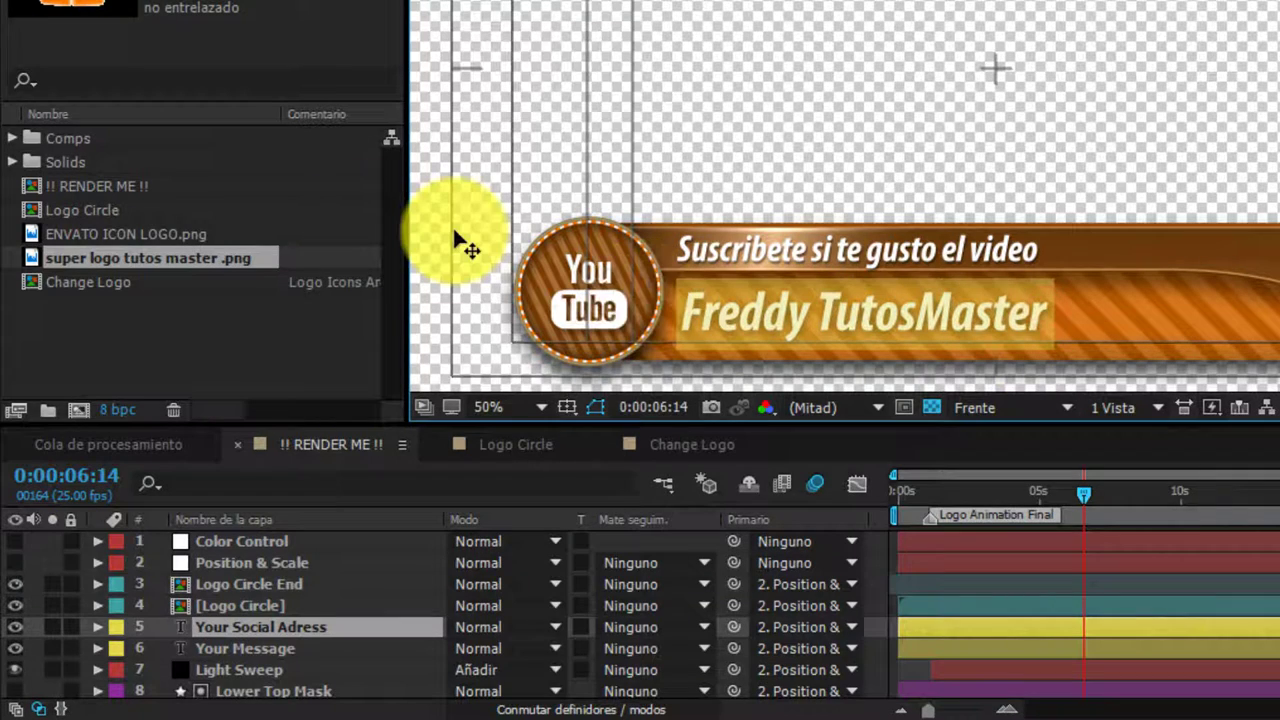
key(BackSpace)
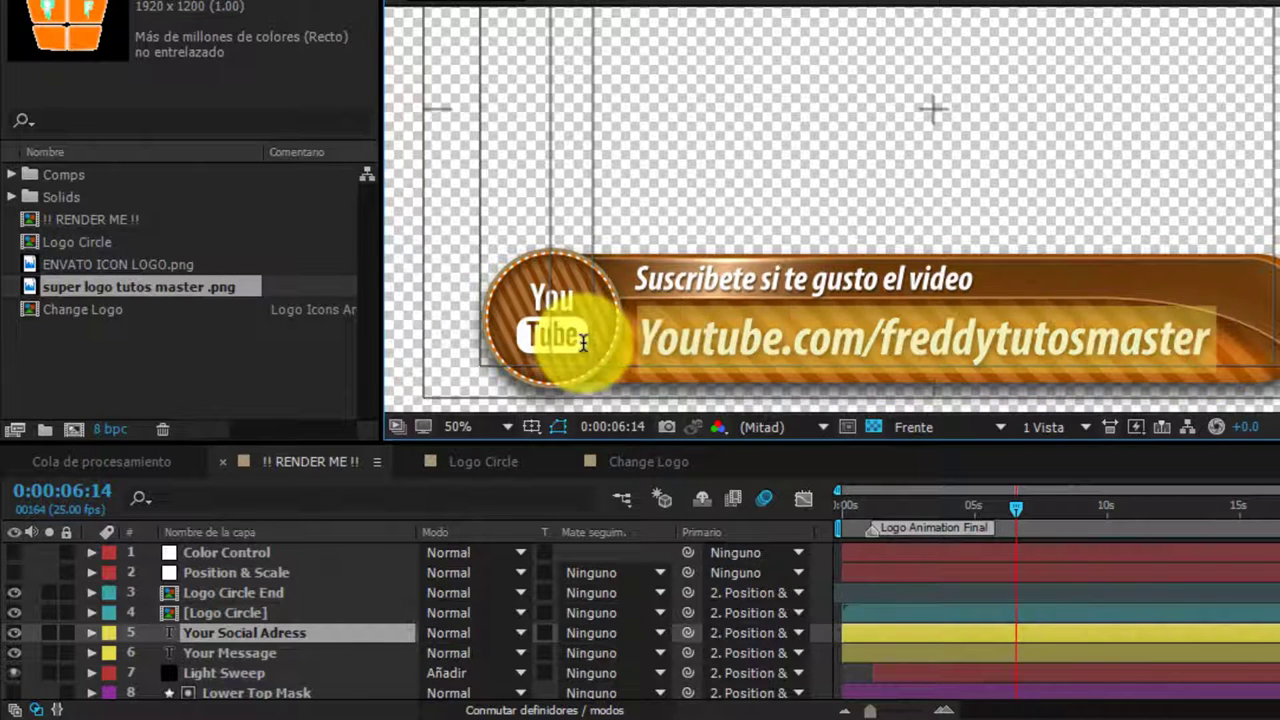
key(alt+Tab)
key(alt+Tab)
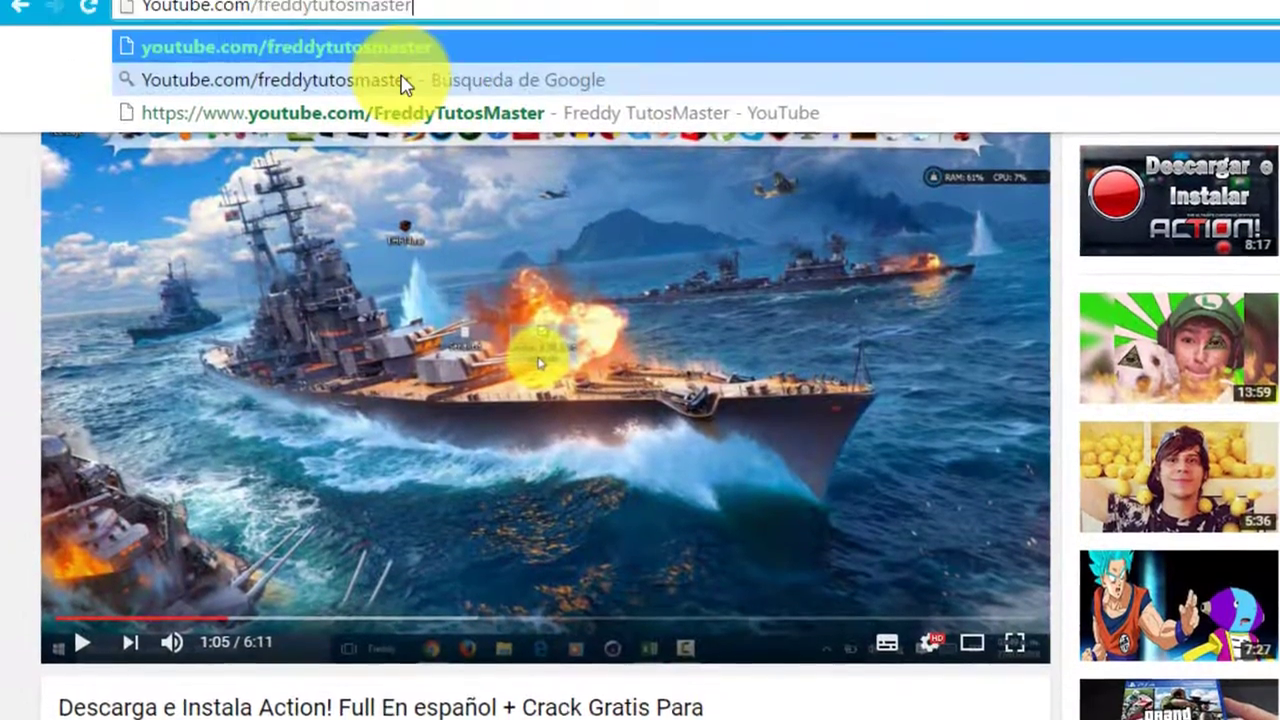
click(405, 130)
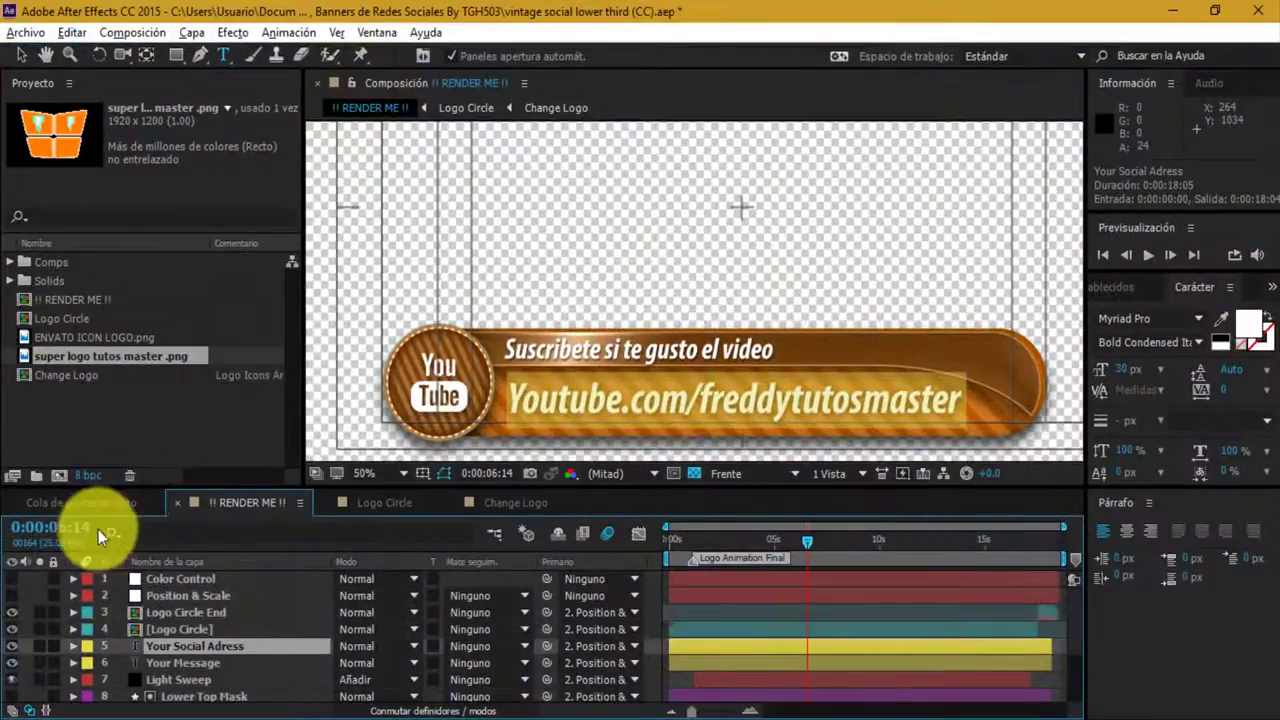
click(221, 646)
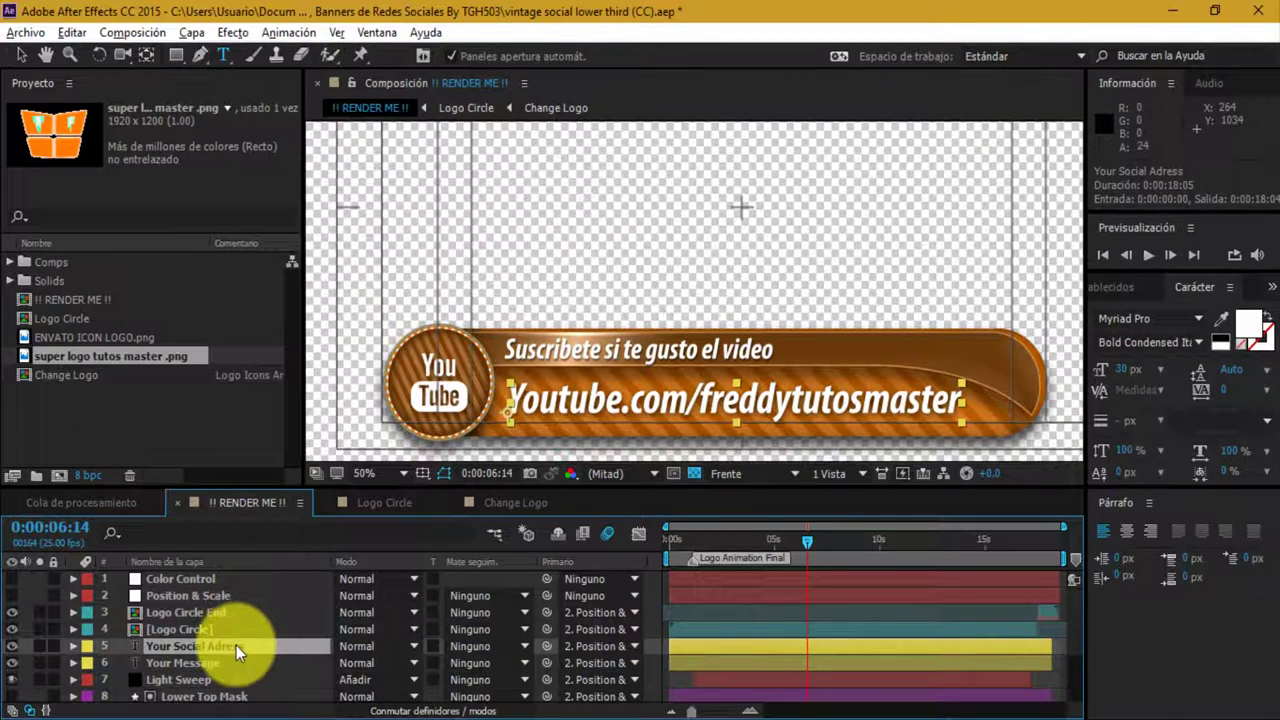
click(216, 661)
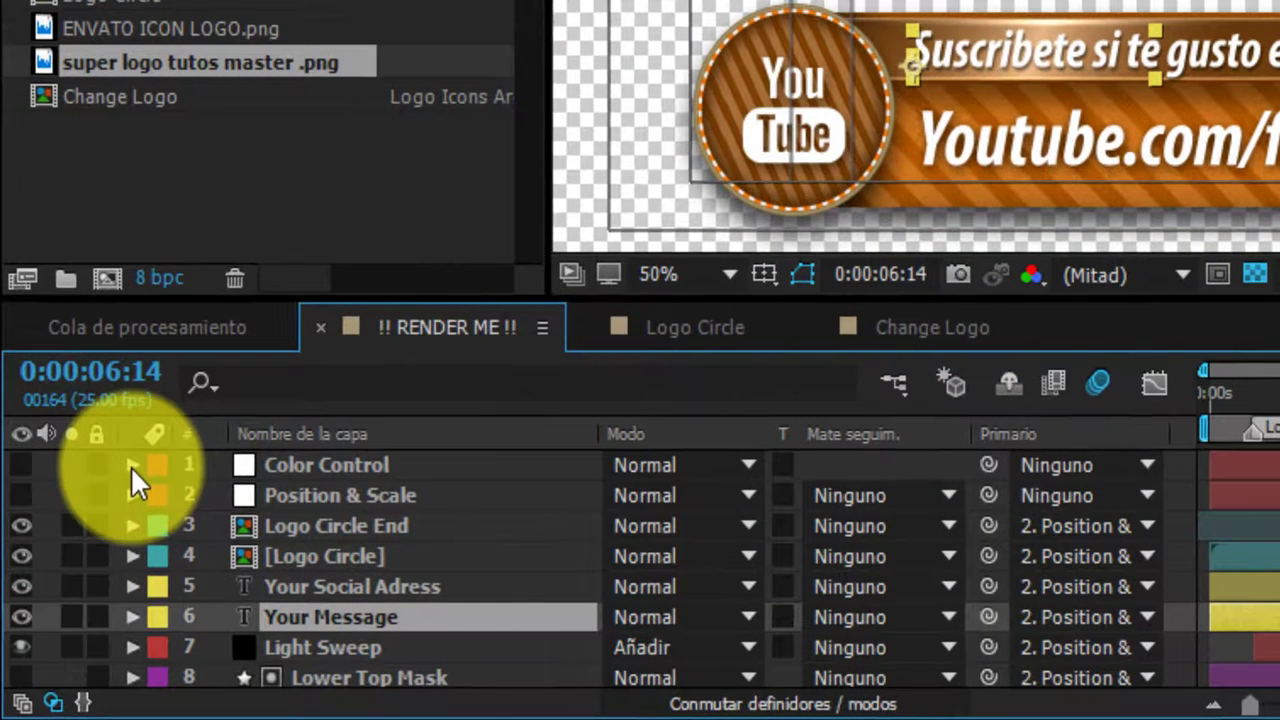
Expand the Color Control layer's colour effects and show the Logo Back Color setting.
click(131, 466)
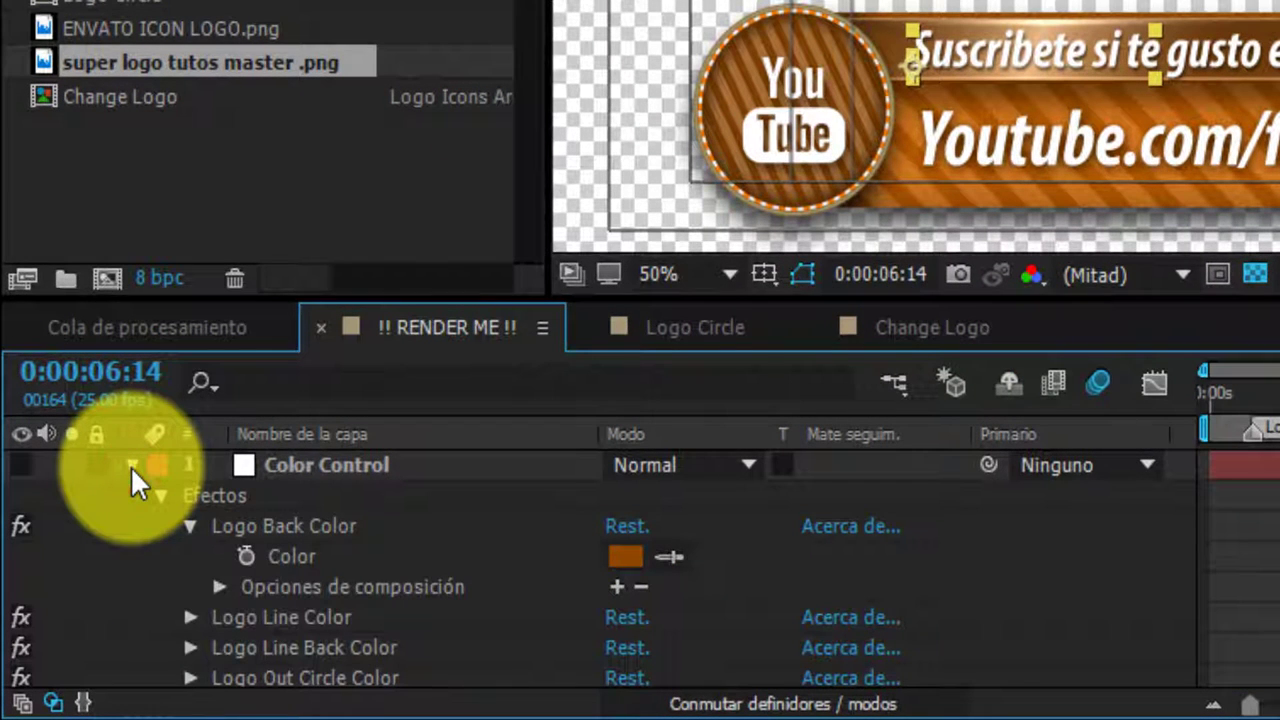
click(193, 524)
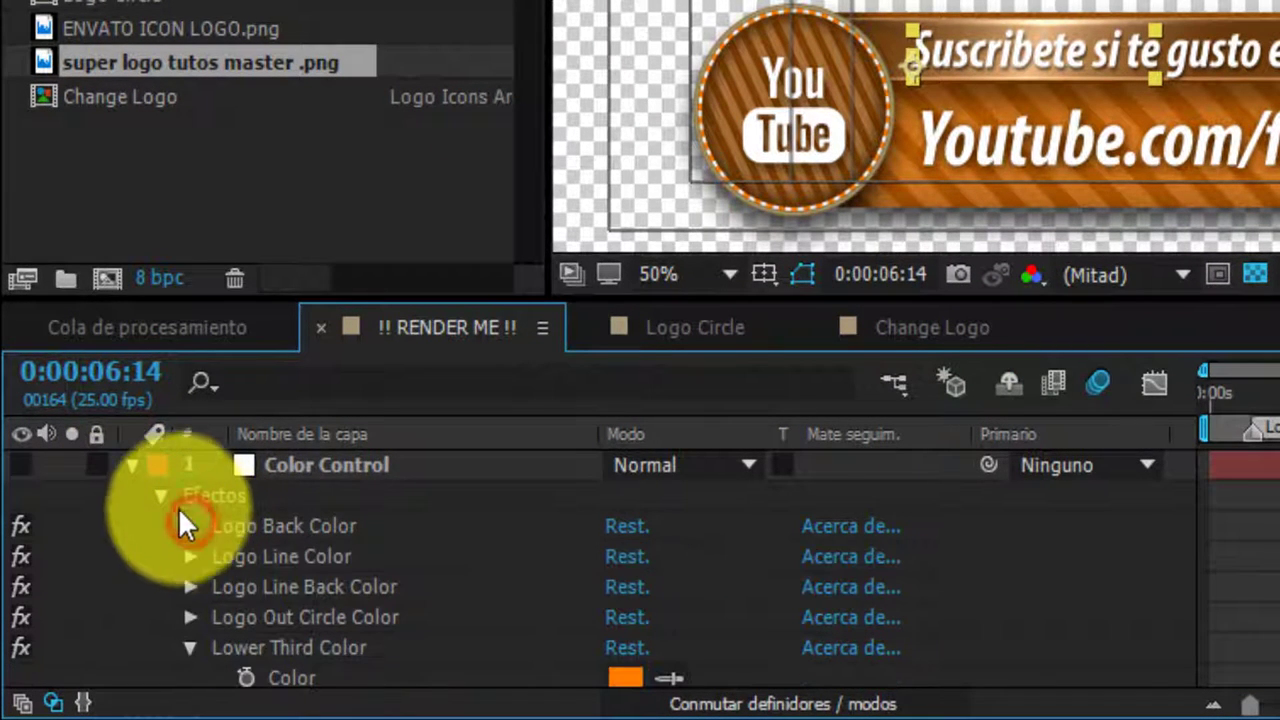
click(162, 496)
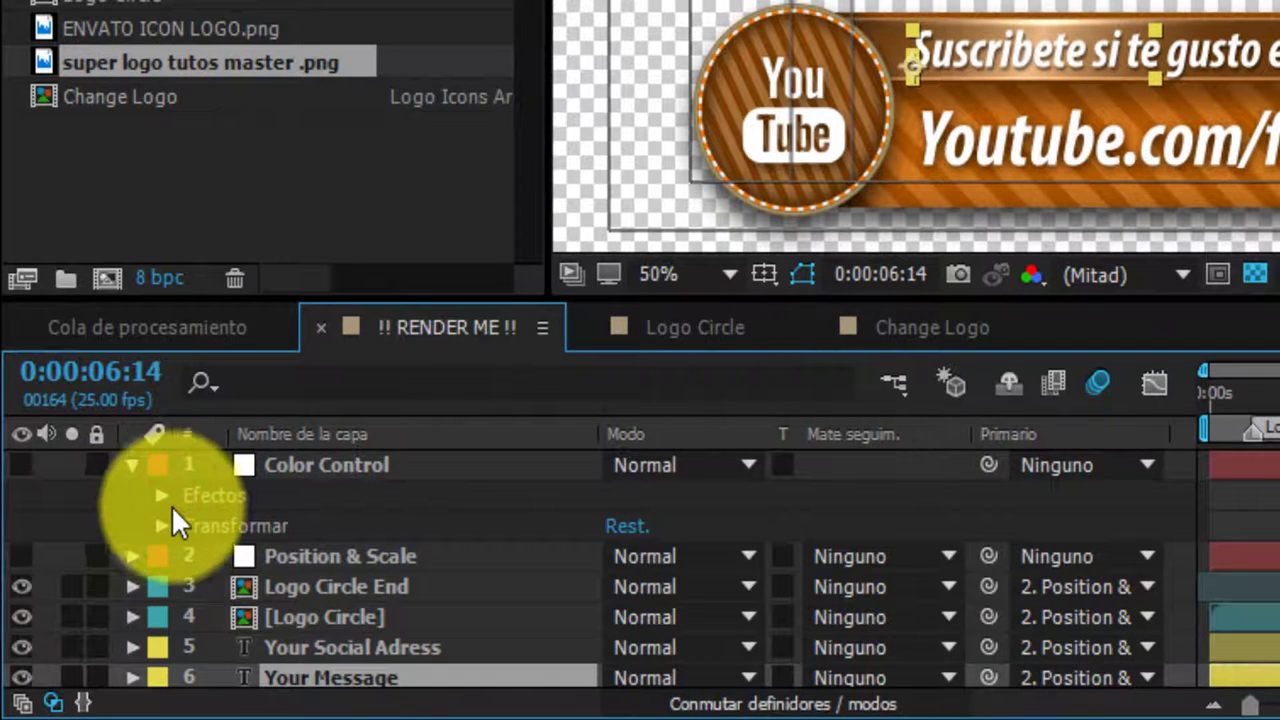
click(162, 496)
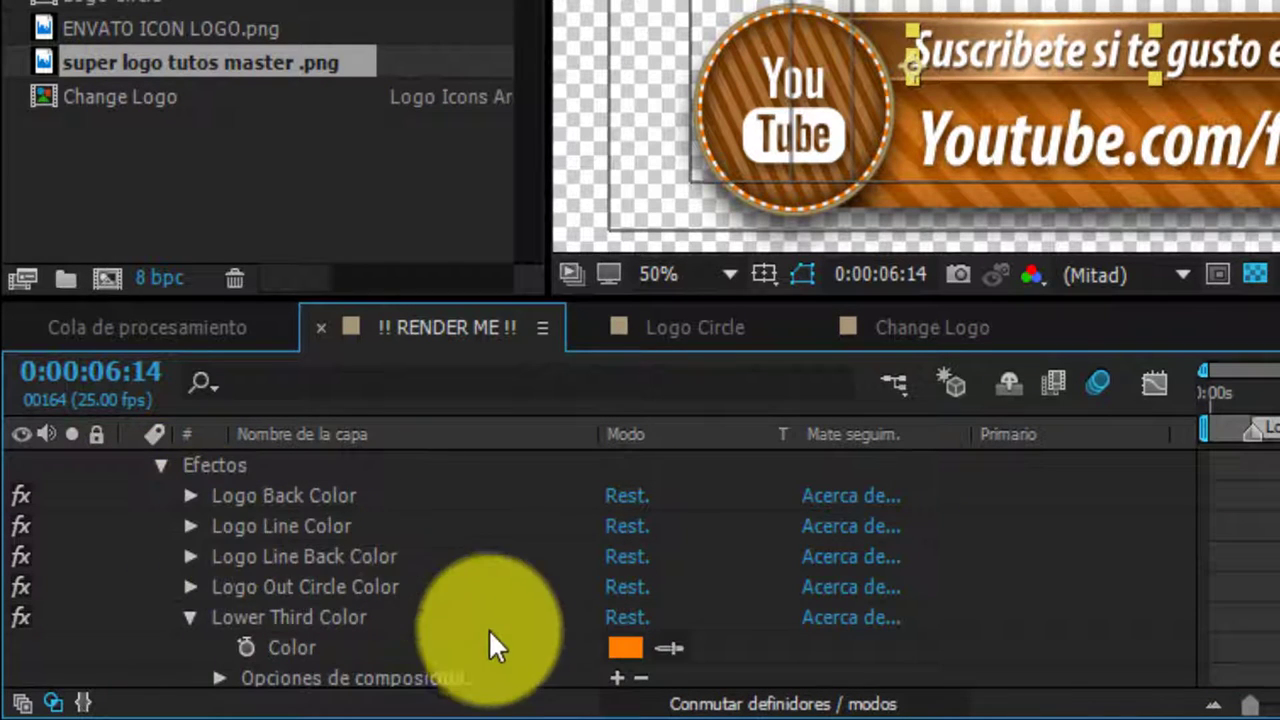
click(184, 610)
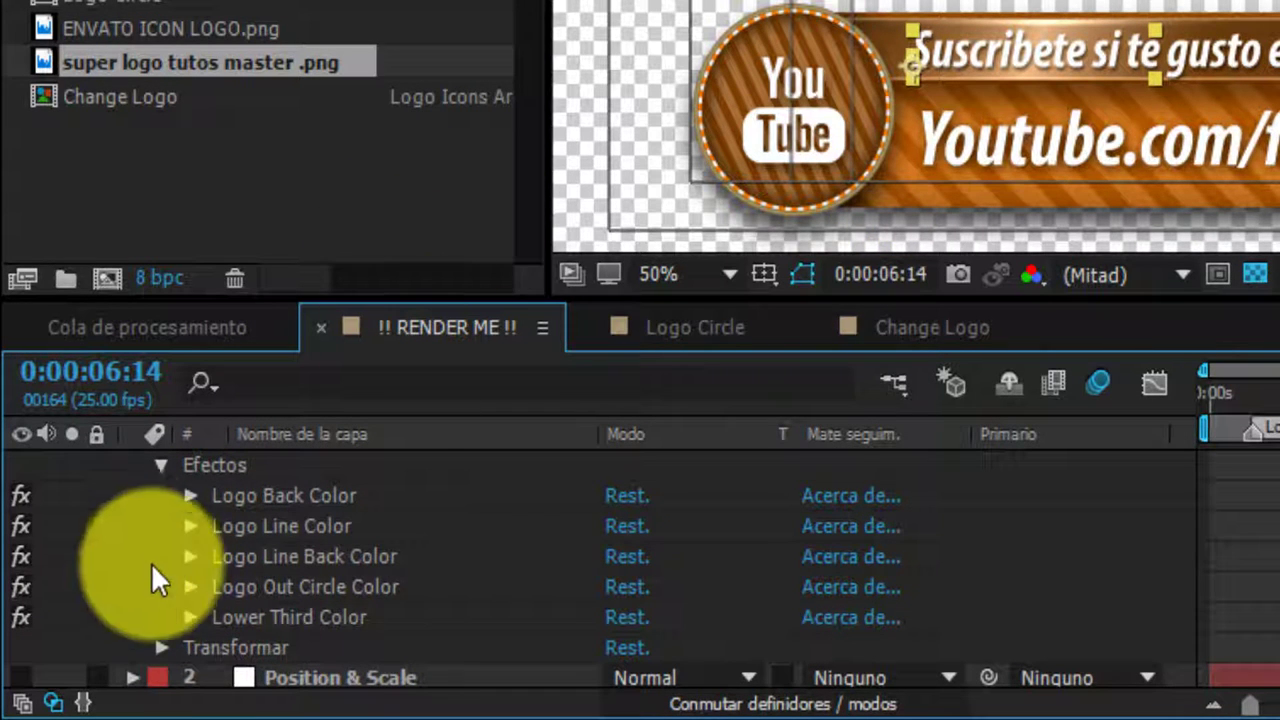
click(189, 495)
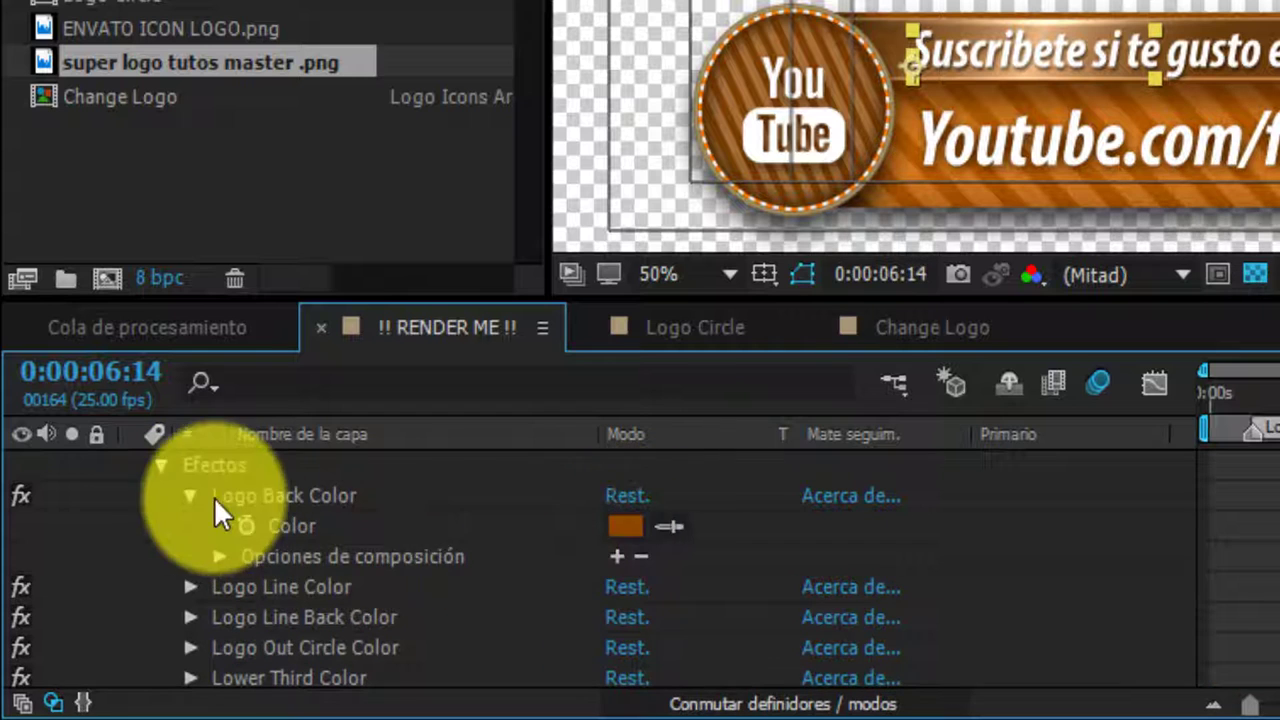
Set Logo Back Color to pure red FF0000.
click(626, 534)
mouse_move(1118, 640)
mouse_down()
mouse_move(1147, 255)
mouse_move(1120, 177)
mouse_up()
mouse_move(1057, 323)
mouse_down()
mouse_move(1057, 286)
mouse_move(1090, 225)
mouse_up()
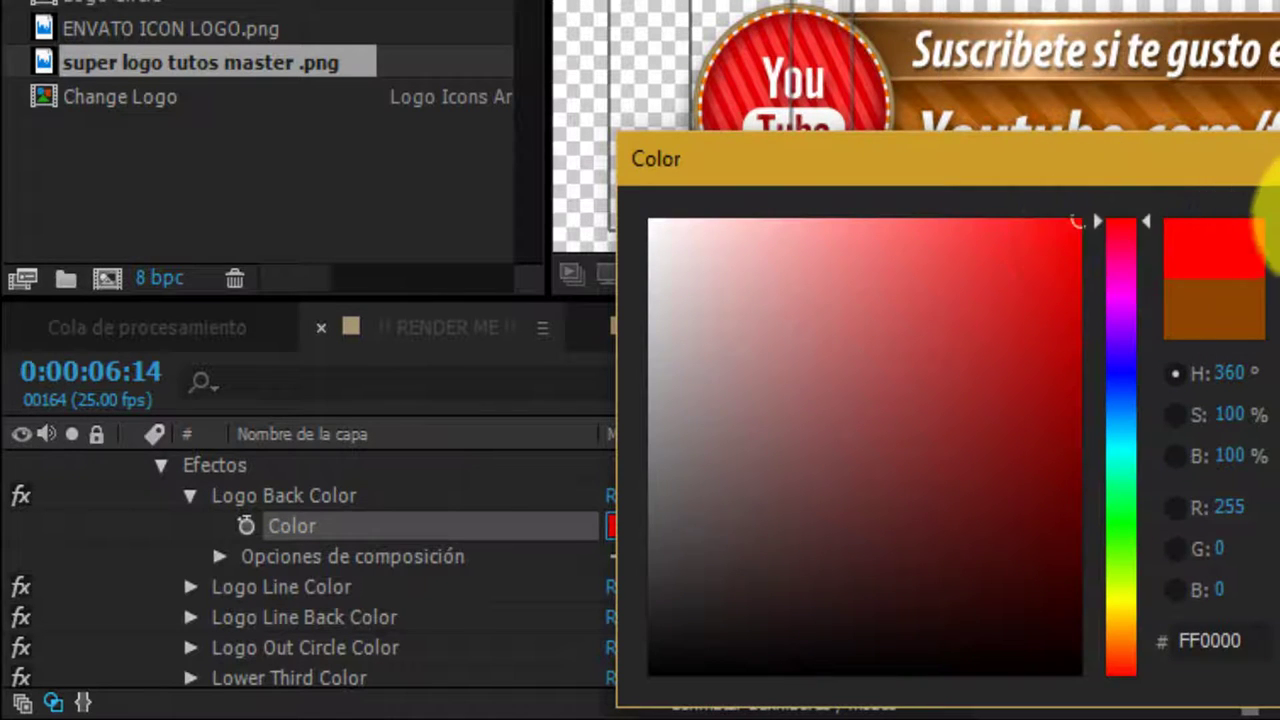
key(Return)
click(190, 495)
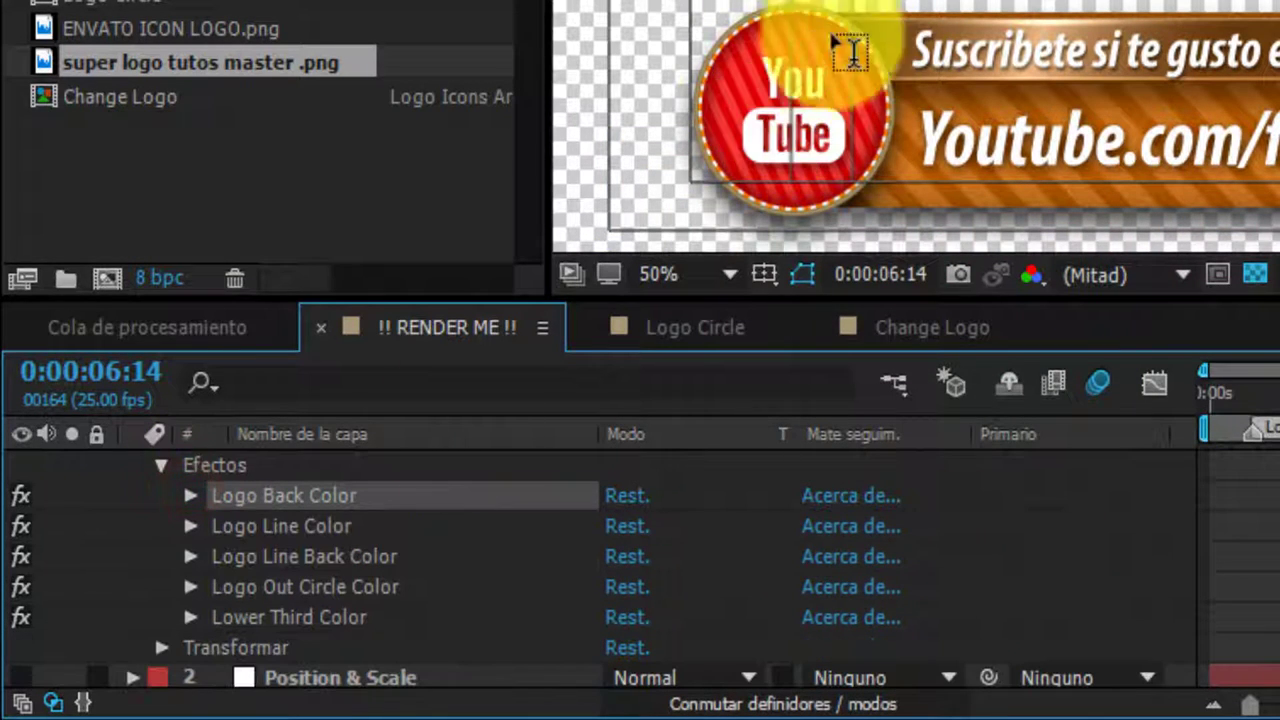
Set Logo Line Color to red.
click(190, 526)
click(638, 556)
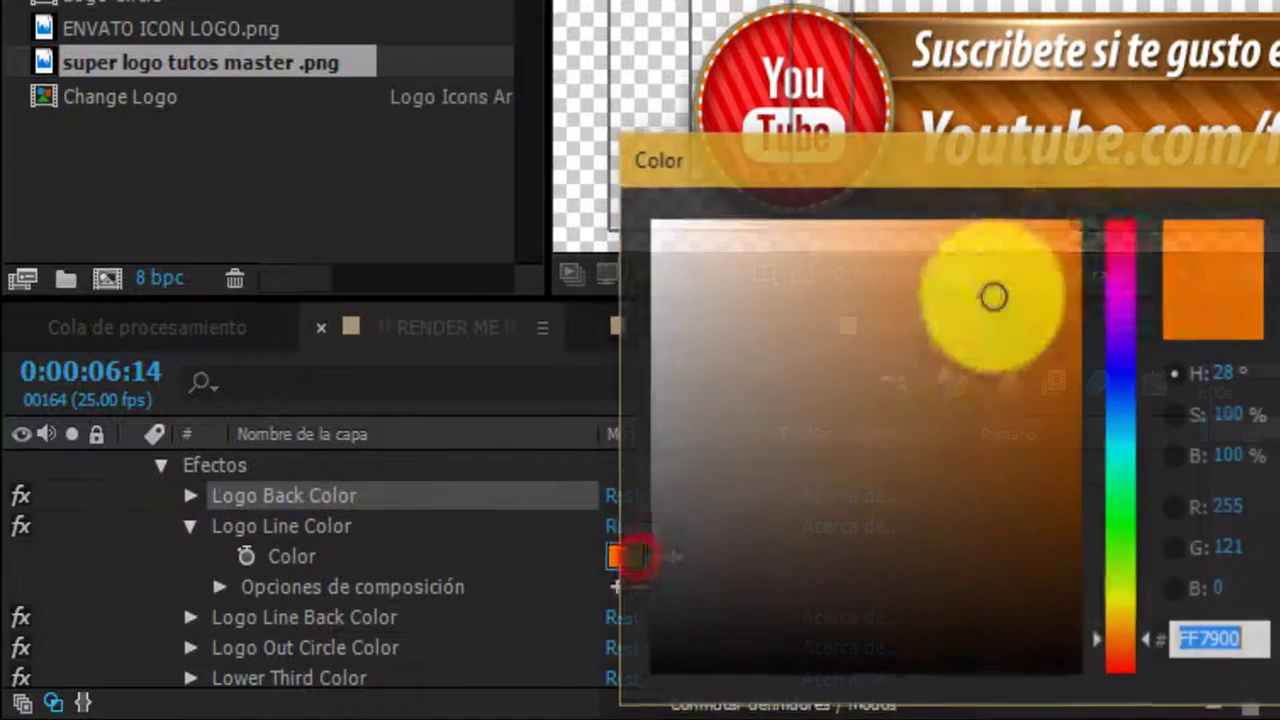
drag(1126, 640, 1123, 228)
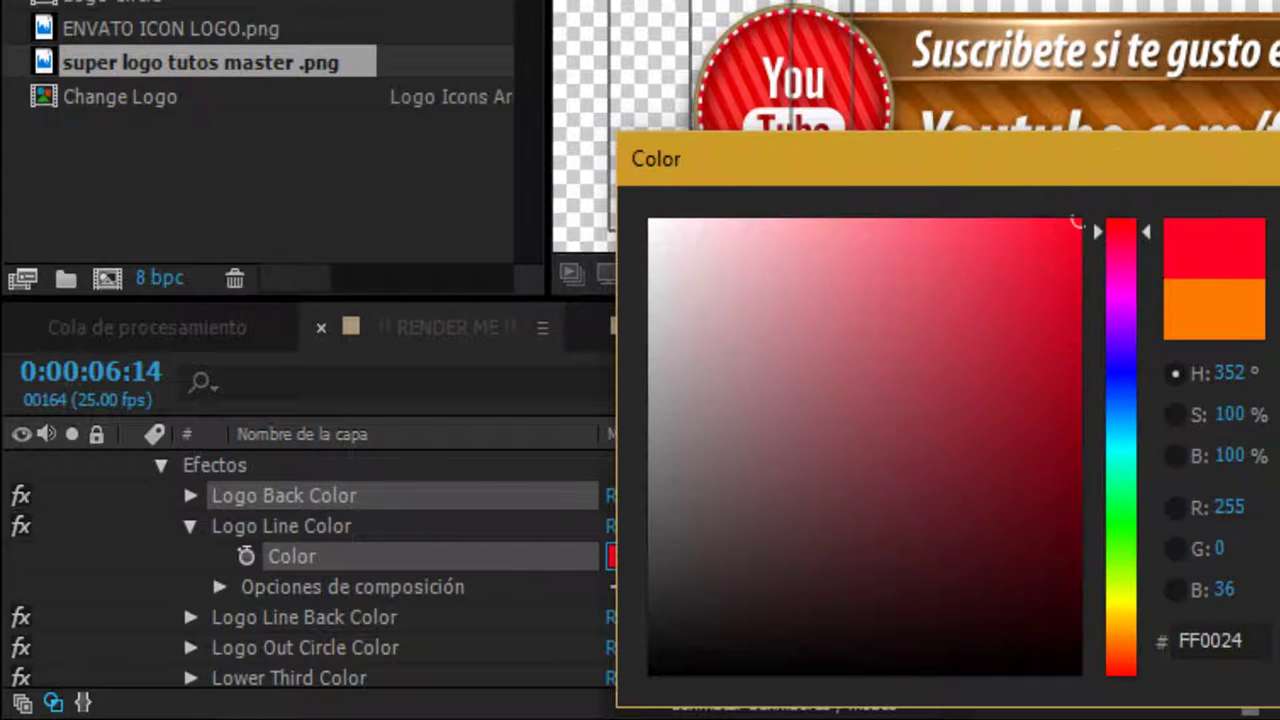
key(Return)
click(190, 530)
Open Logo Line Back Color and keep it white.
click(190, 556)
click(608, 587)
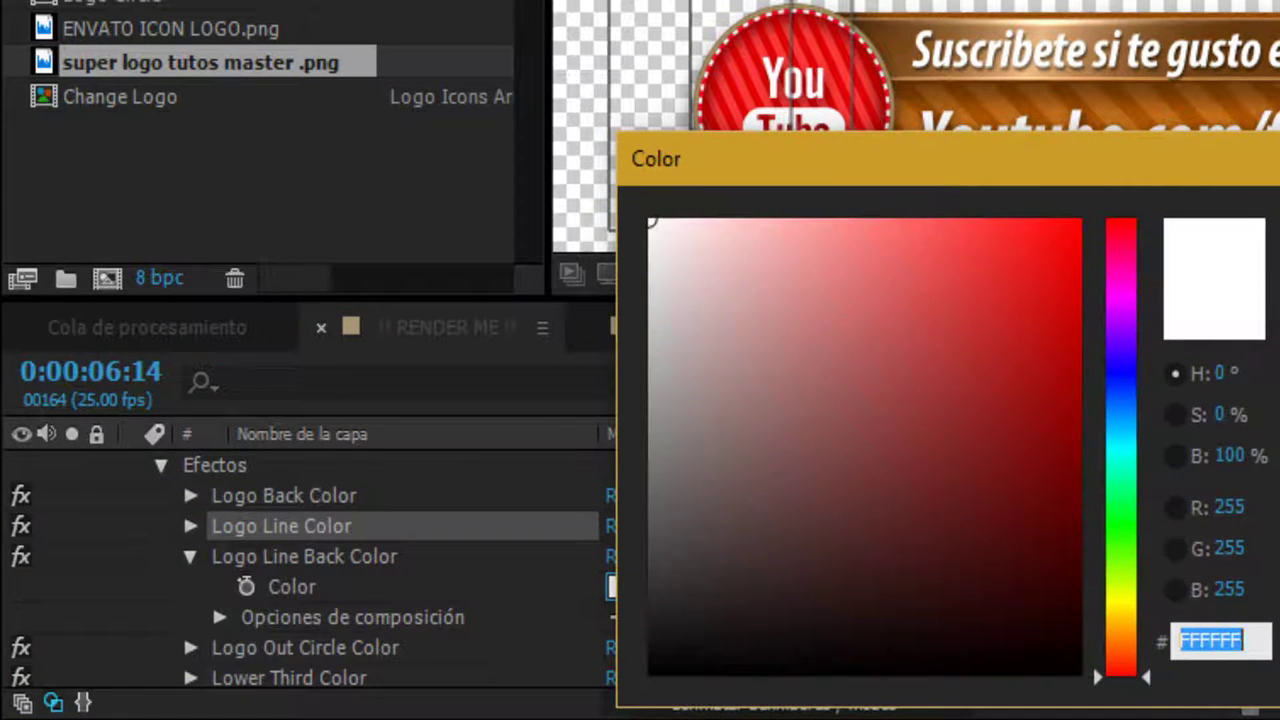
key(Return)
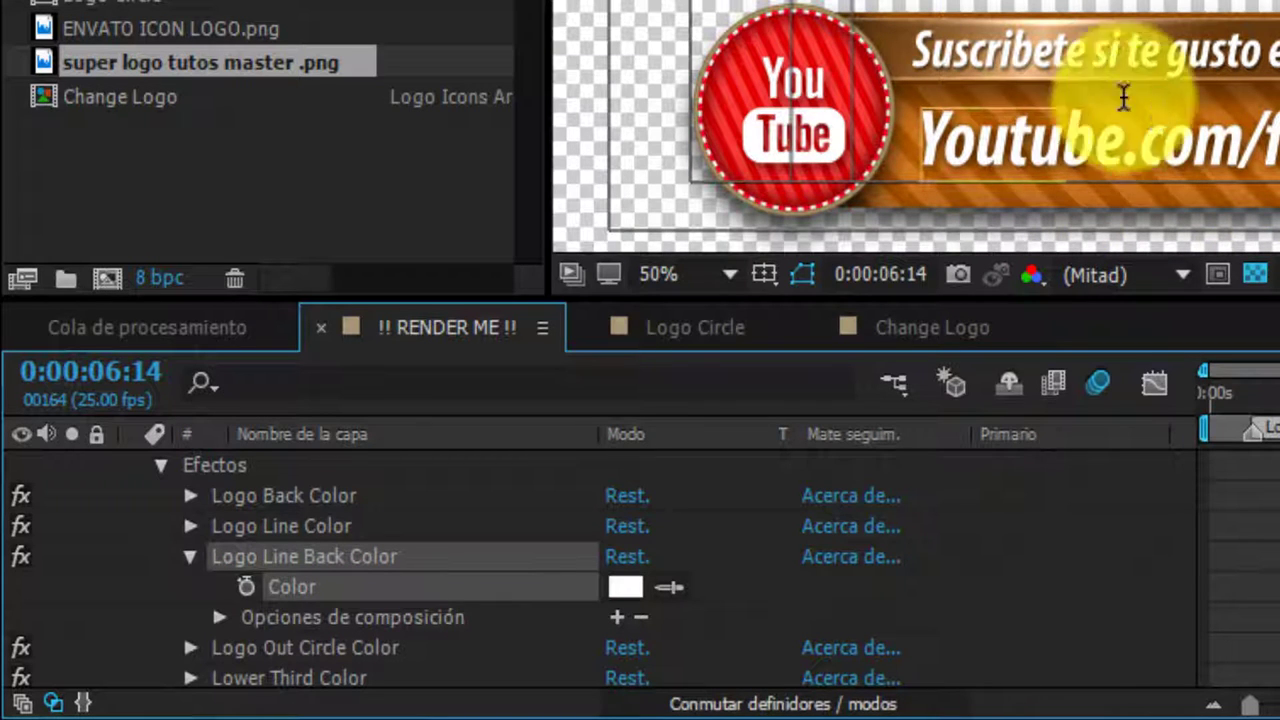
click(631, 586)
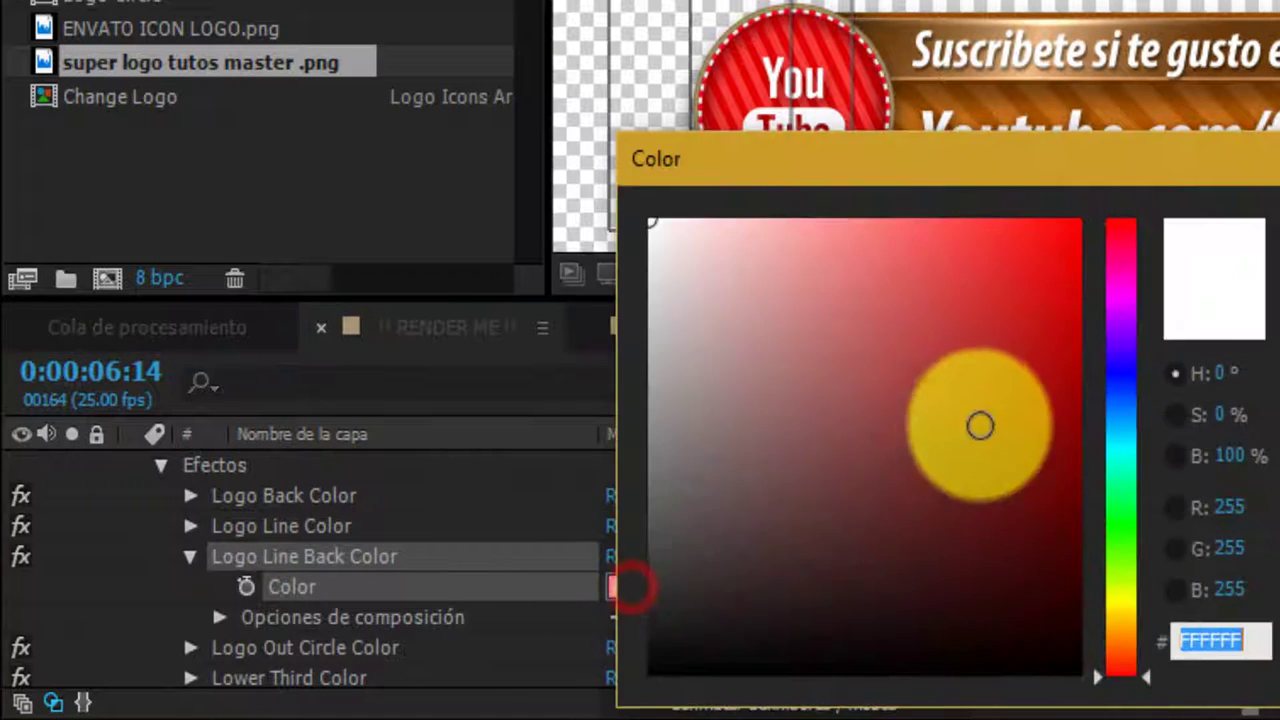
drag(999, 397, 650, 220)
key(Return)
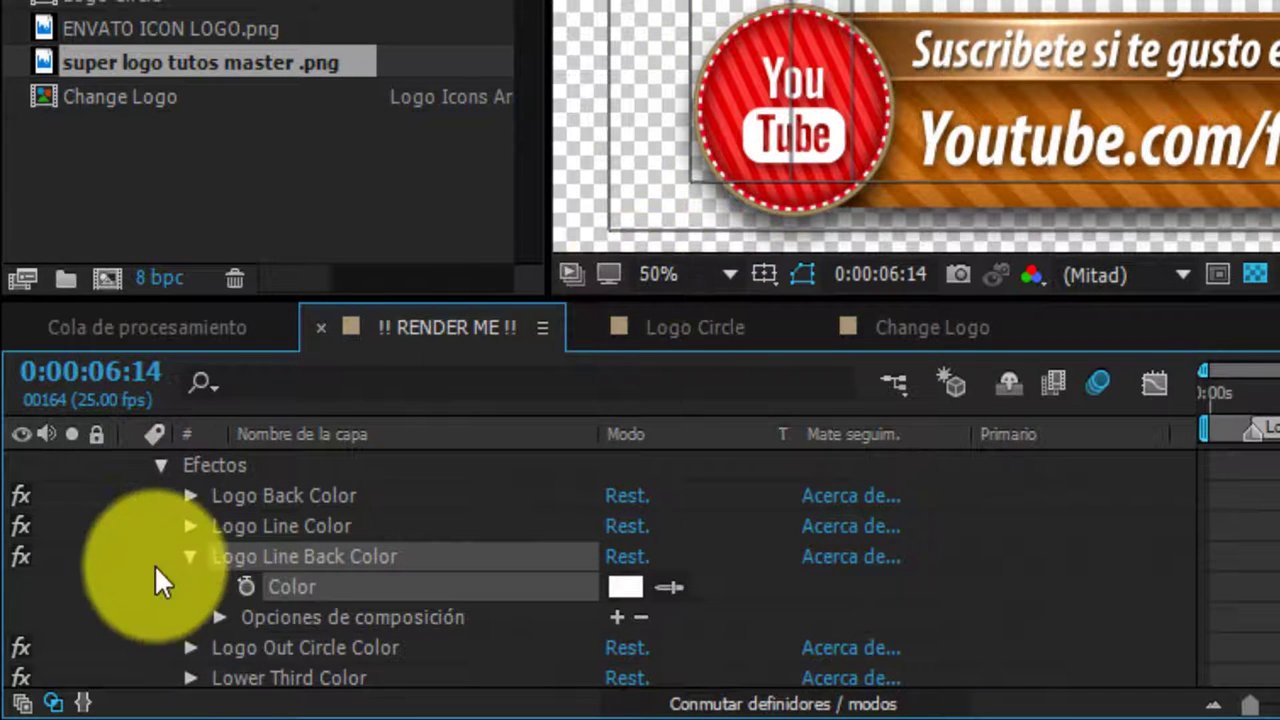
Change Logo Out Circle Color from tan to the soft red C66F6F.
click(190, 556)
click(189, 586)
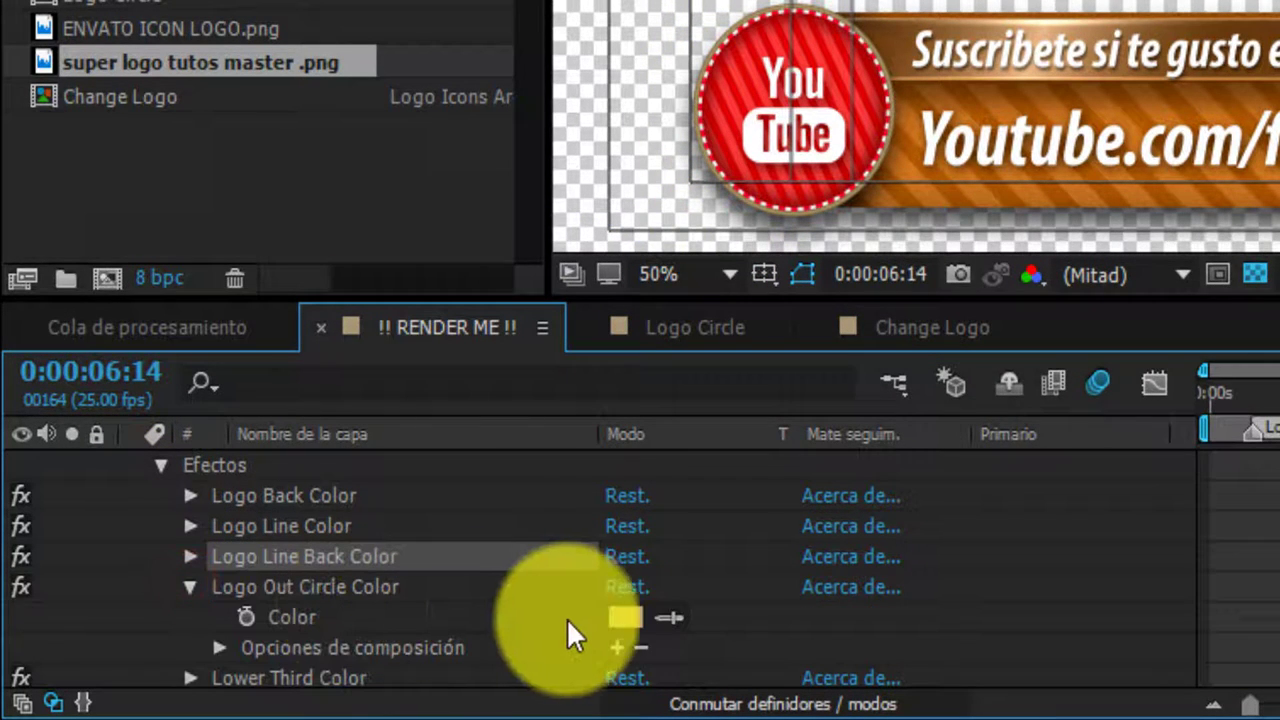
click(622, 617)
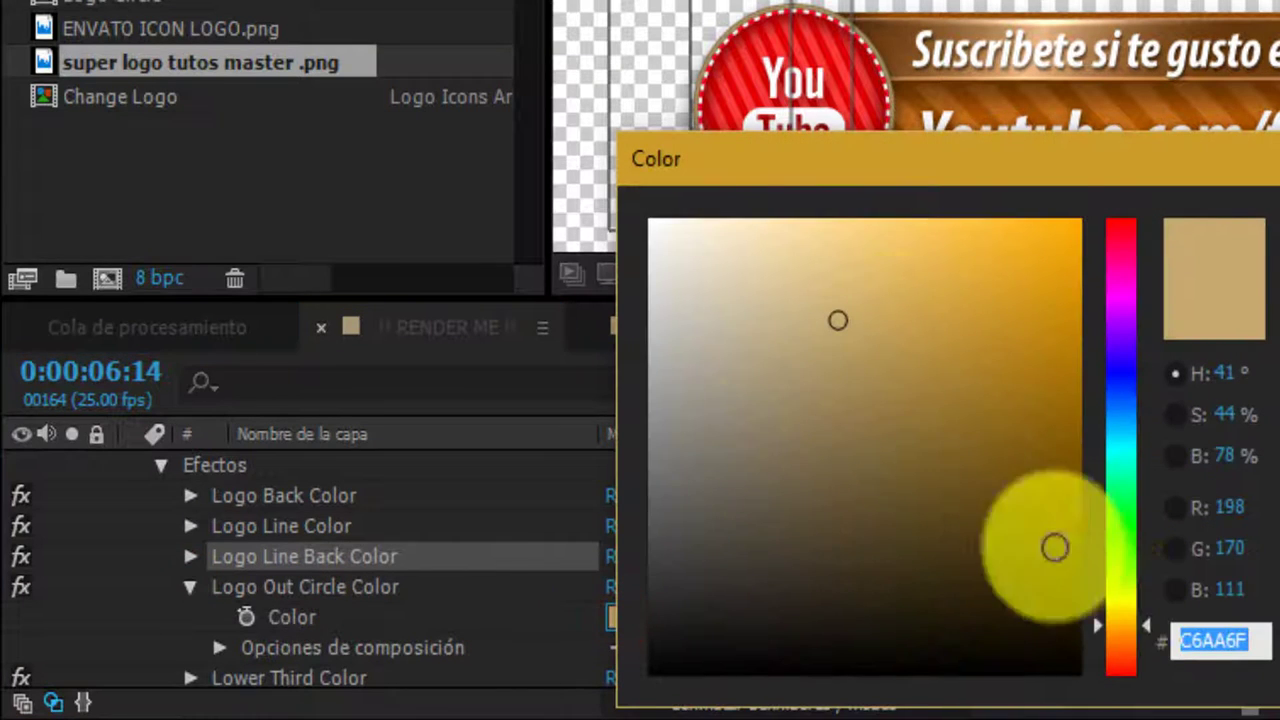
click(1110, 626)
mouse_move(1123, 487)
mouse_down()
mouse_move(1119, 226)
mouse_move(1255, 215)
mouse_up()
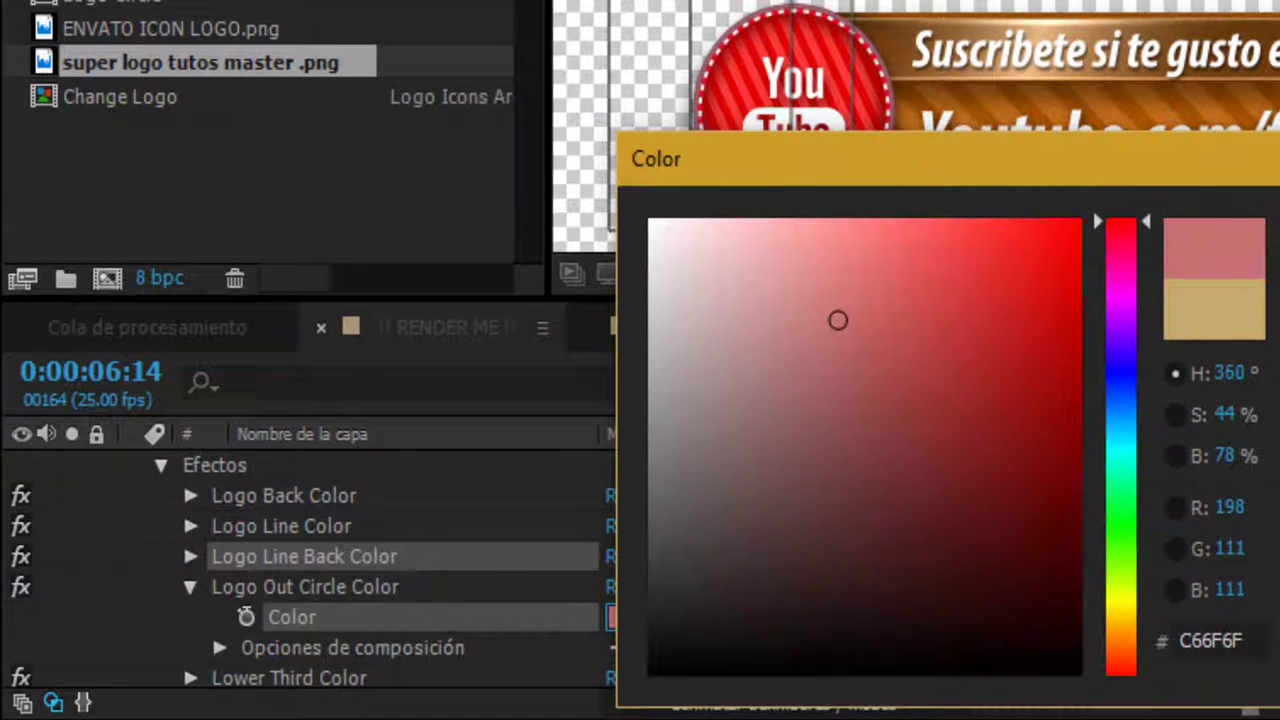
key(Return)
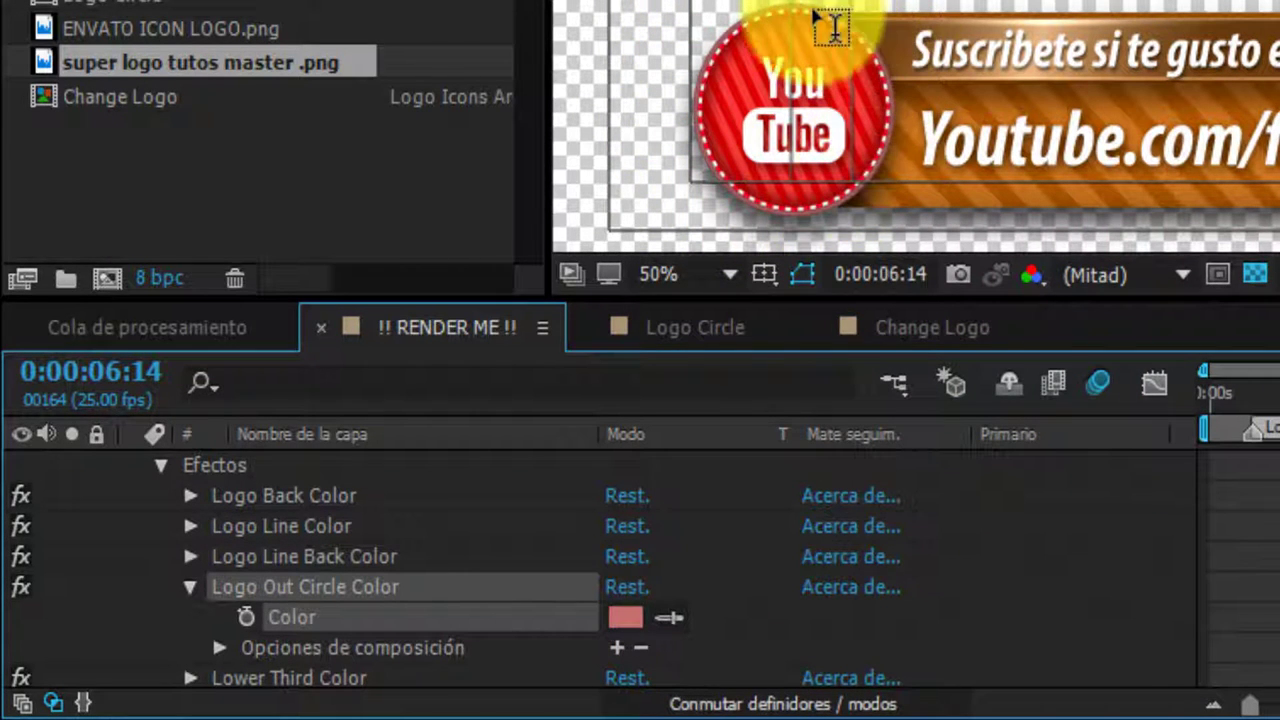
scroll(777, 90, up, 3)
scroll(766, 100, down, 1)
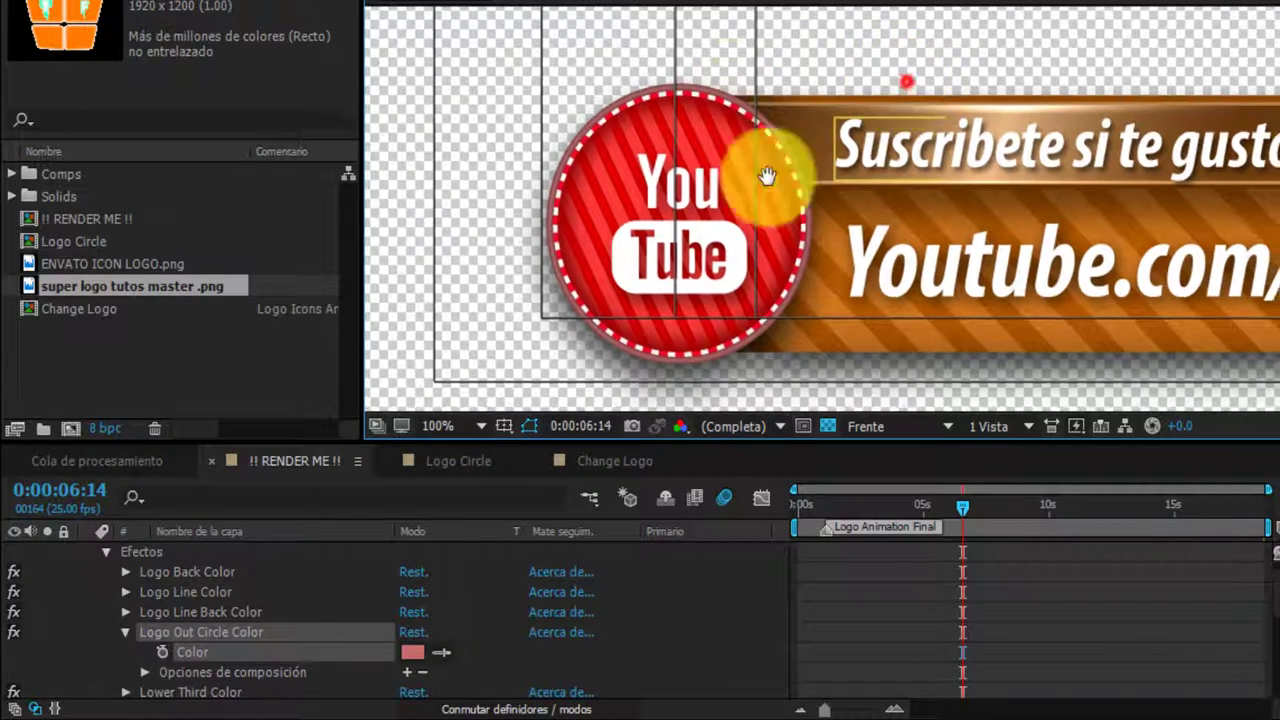
Frame the logo and banner in the viewer and expand the orange Lower Third Color effect.
key(h)
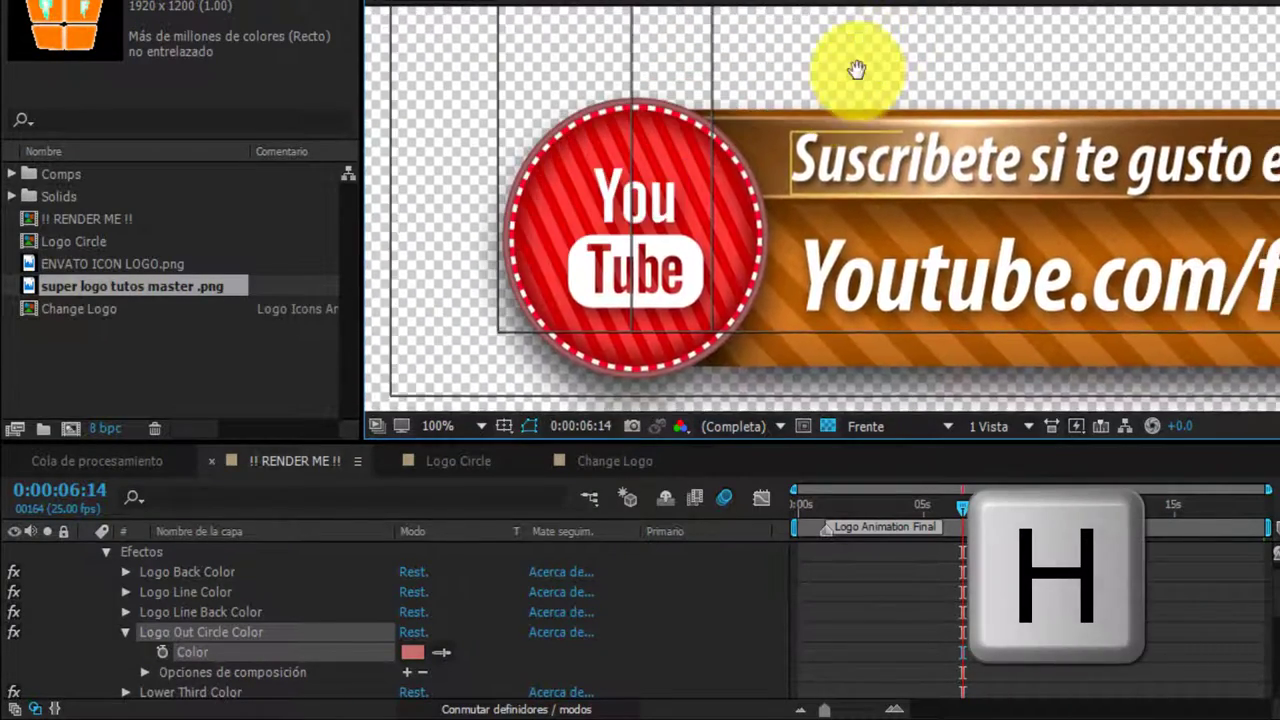
mouse_move(857, 69)
mouse_down()
mouse_move(849, 117)
mouse_move(875, 73)
mouse_up()
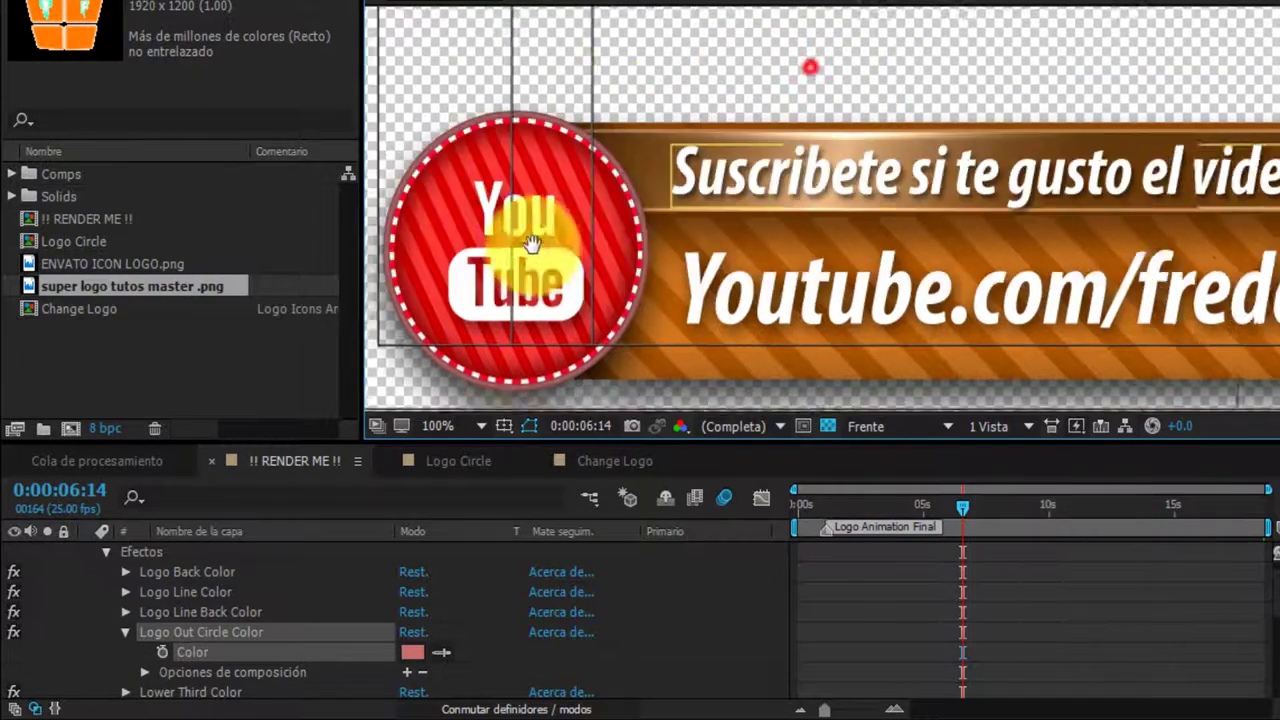
drag(812, 64, 777, 43)
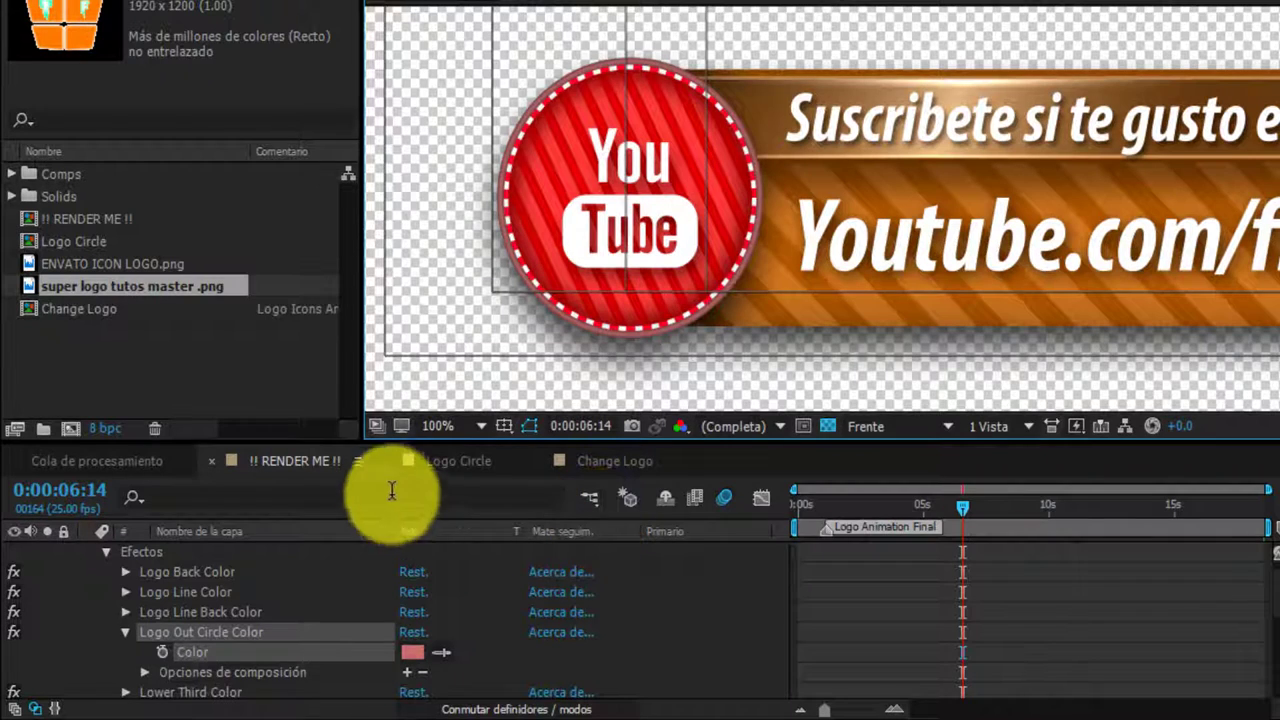
click(125, 632)
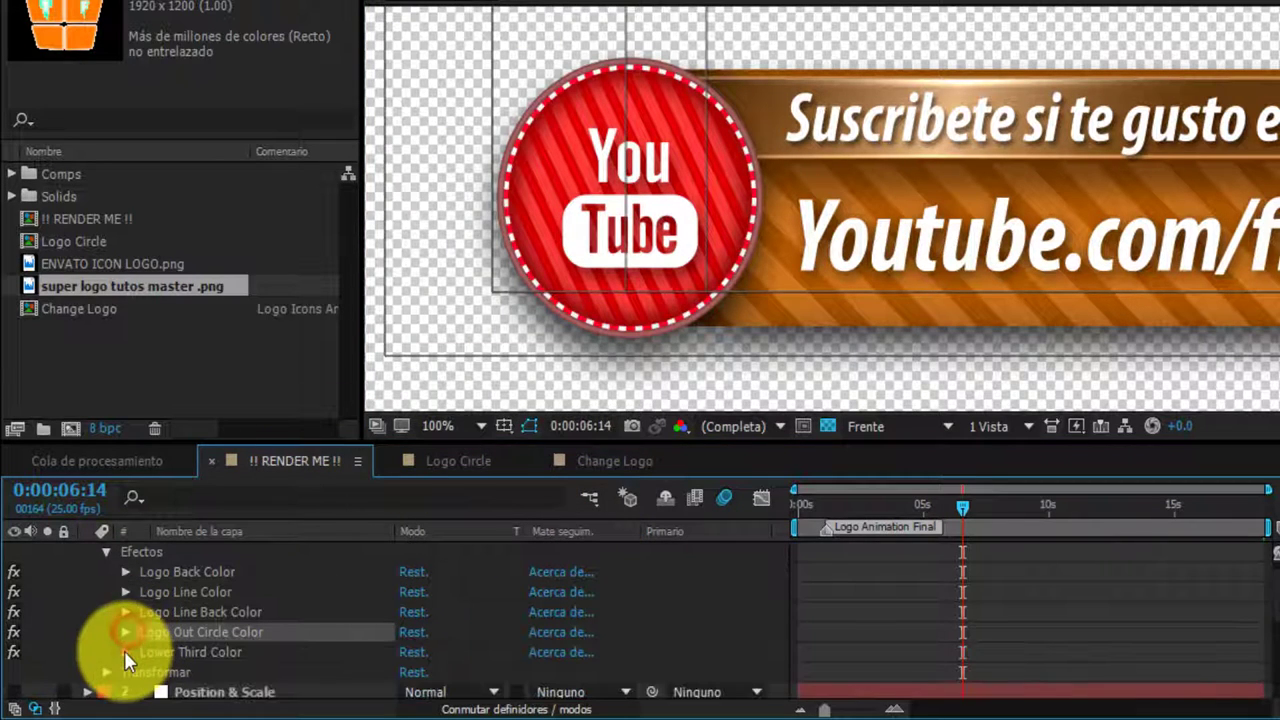
click(124, 651)
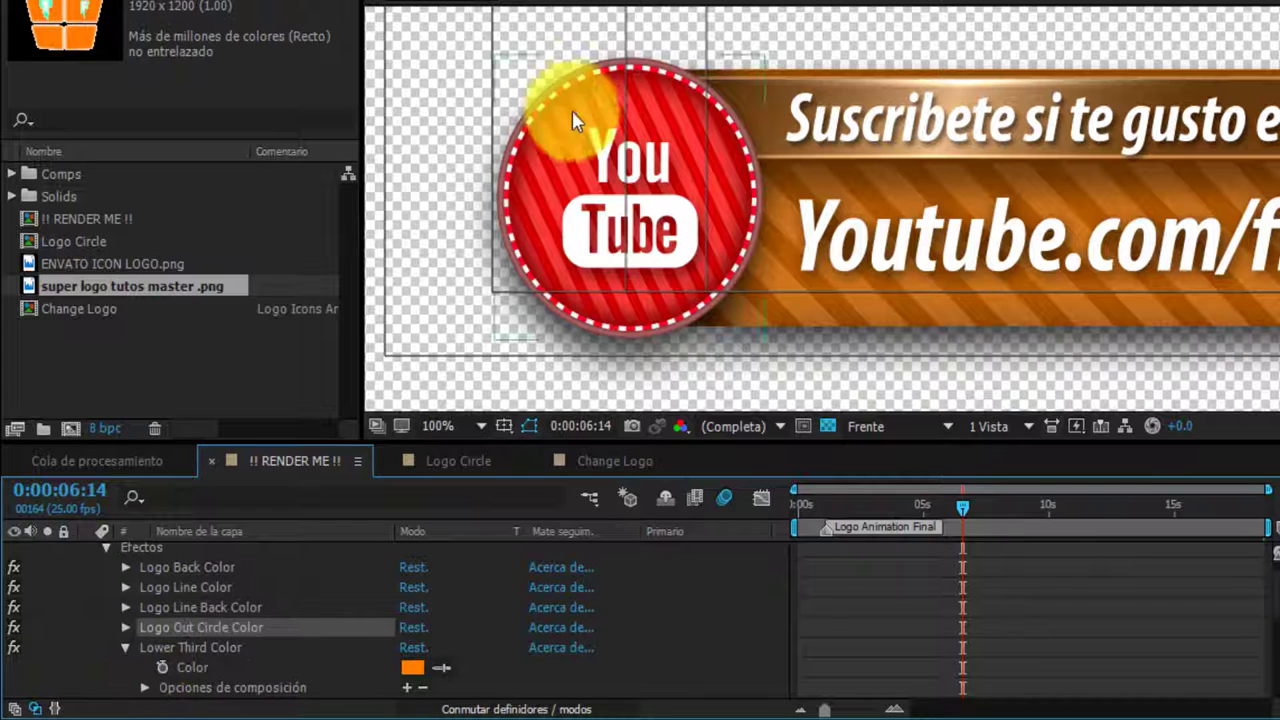
Set Lower Third Color to pure red FF0000 and frame the whole banner.
click(410, 668)
drag(737, 663, 749, 371)
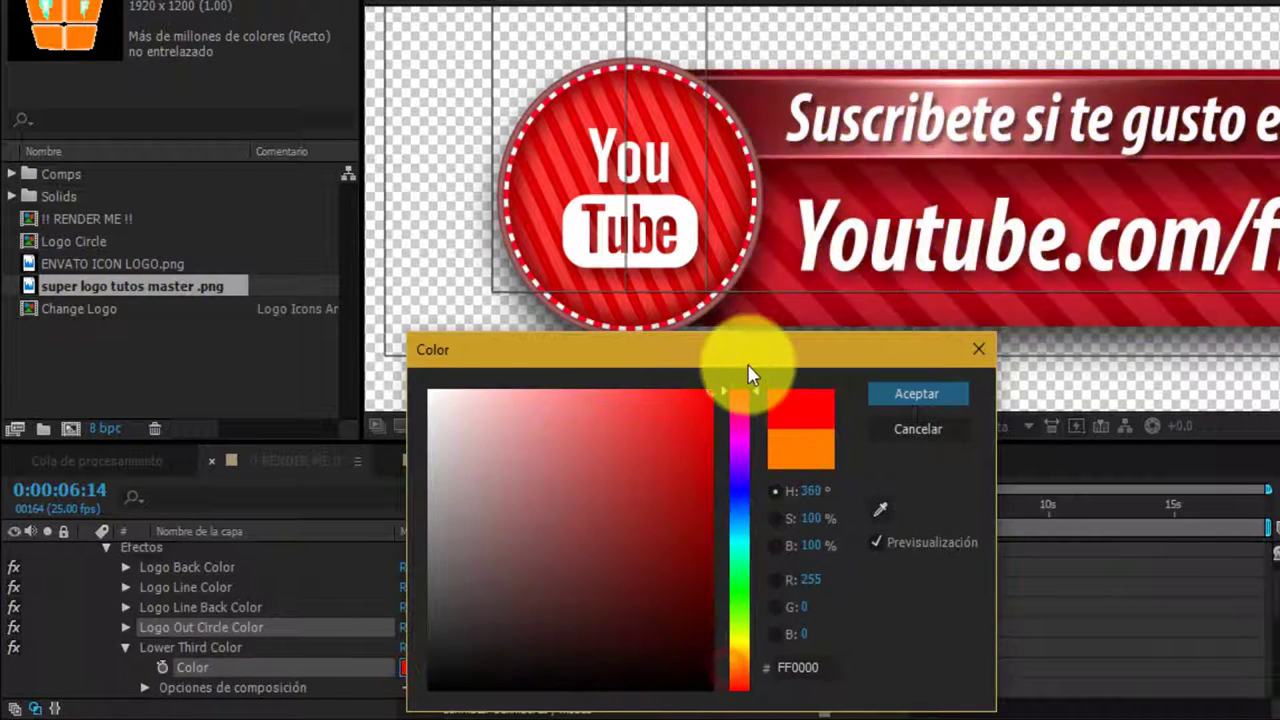
click(905, 398)
scroll(900, 255, down, 3)
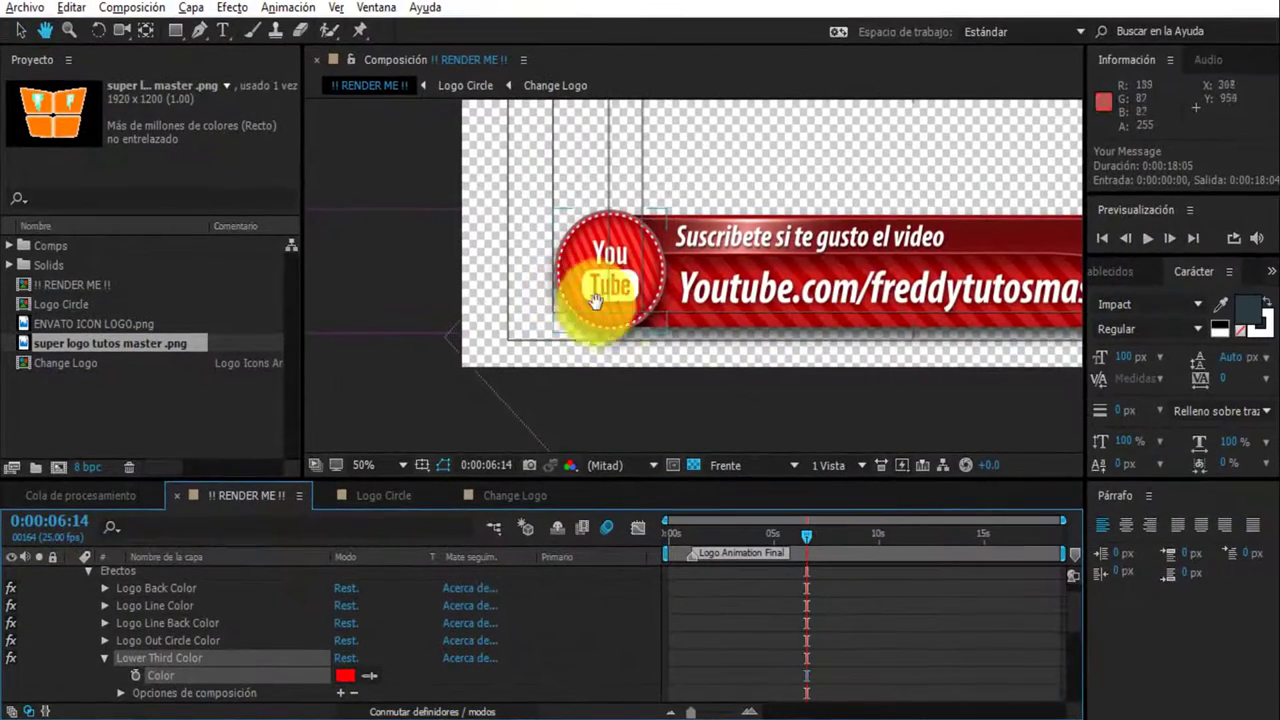
drag(681, 243, 534, 252)
drag(463, 305, 449, 303)
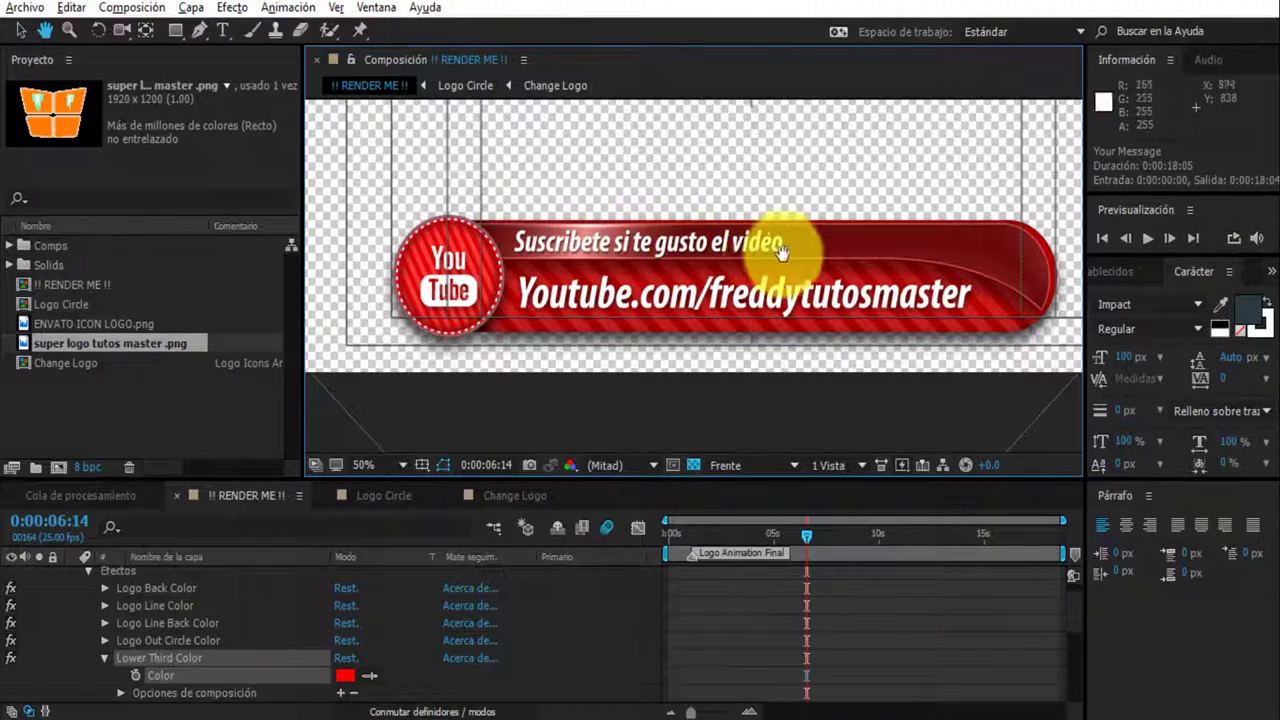
Collapse the Color Control layer and its effects list.
click(90, 580)
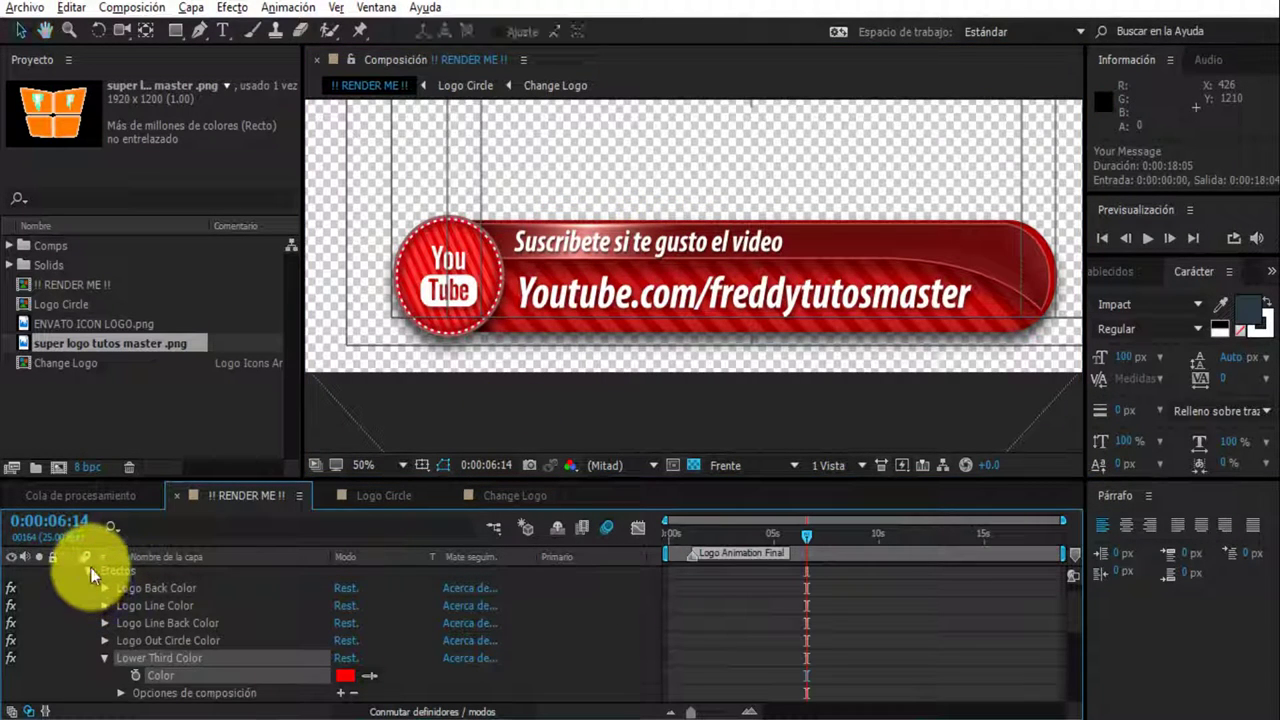
click(90, 569)
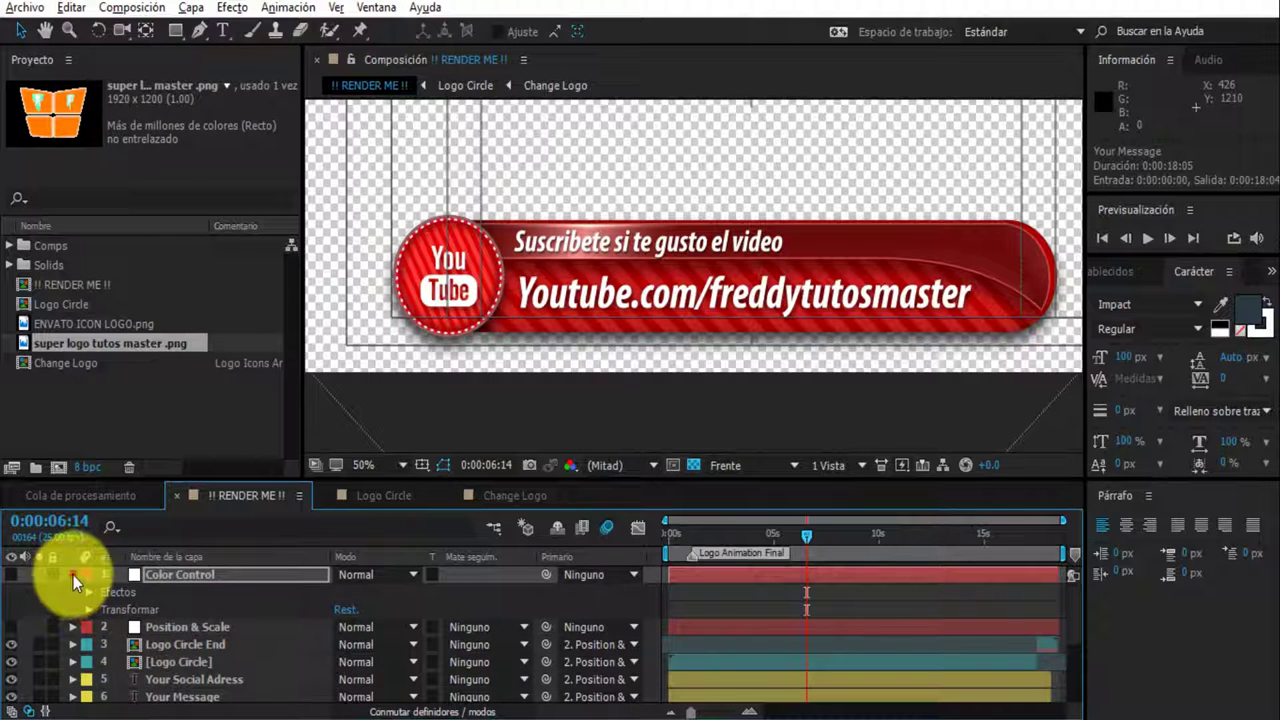
click(73, 575)
In Change Logo, hide the Youtube layer and show the super logo tutos master .png layer.
click(508, 496)
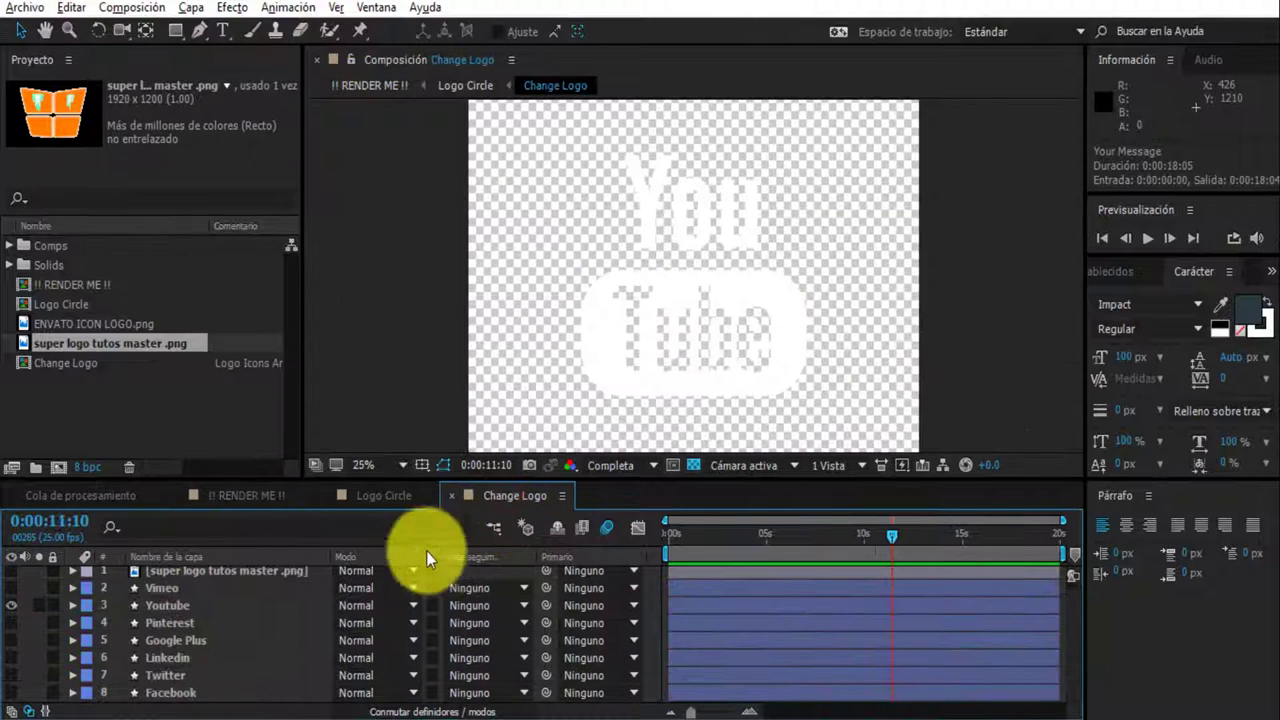
click(11, 605)
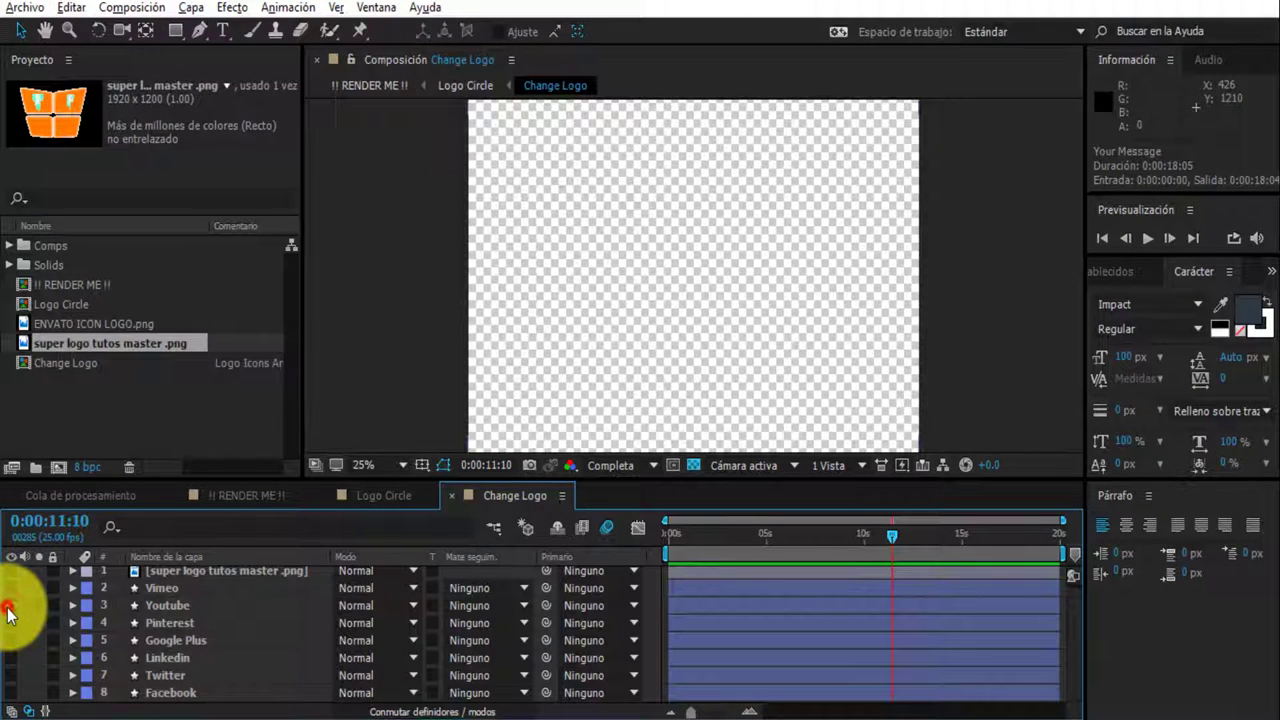
click(11, 605)
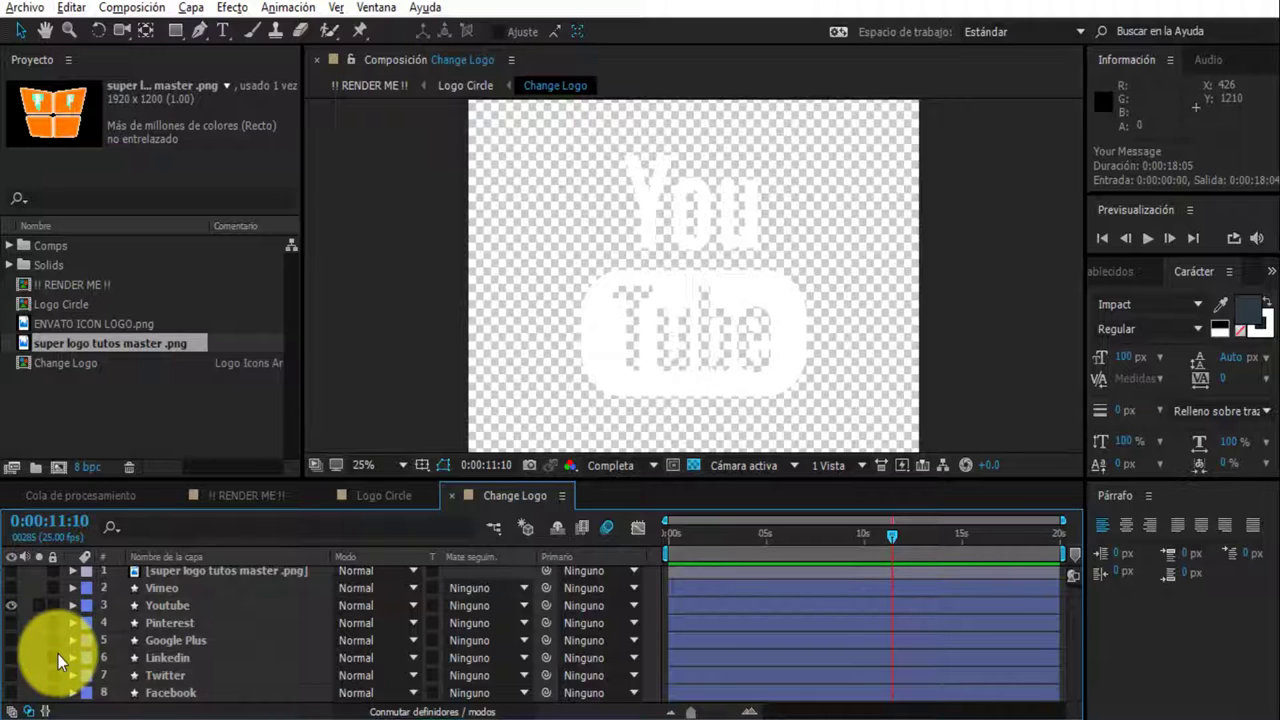
scroll(147, 609, up, 1)
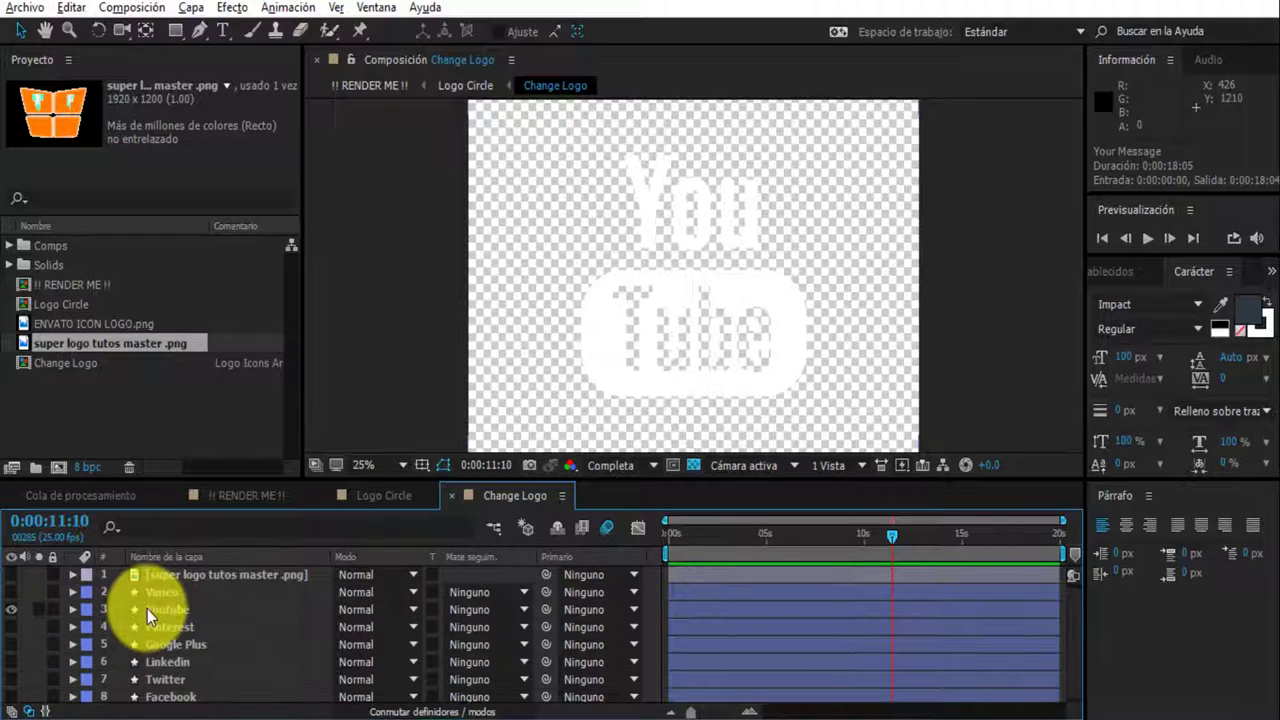
click(176, 574)
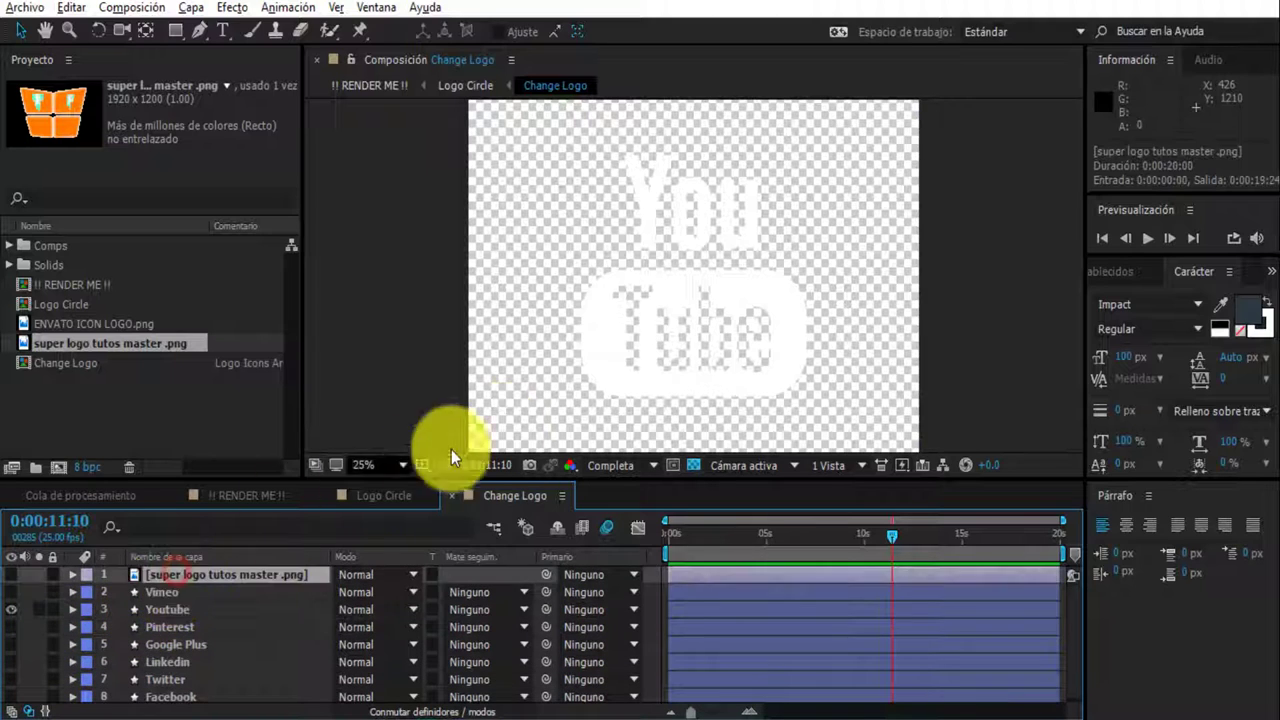
click(11, 609)
click(11, 574)
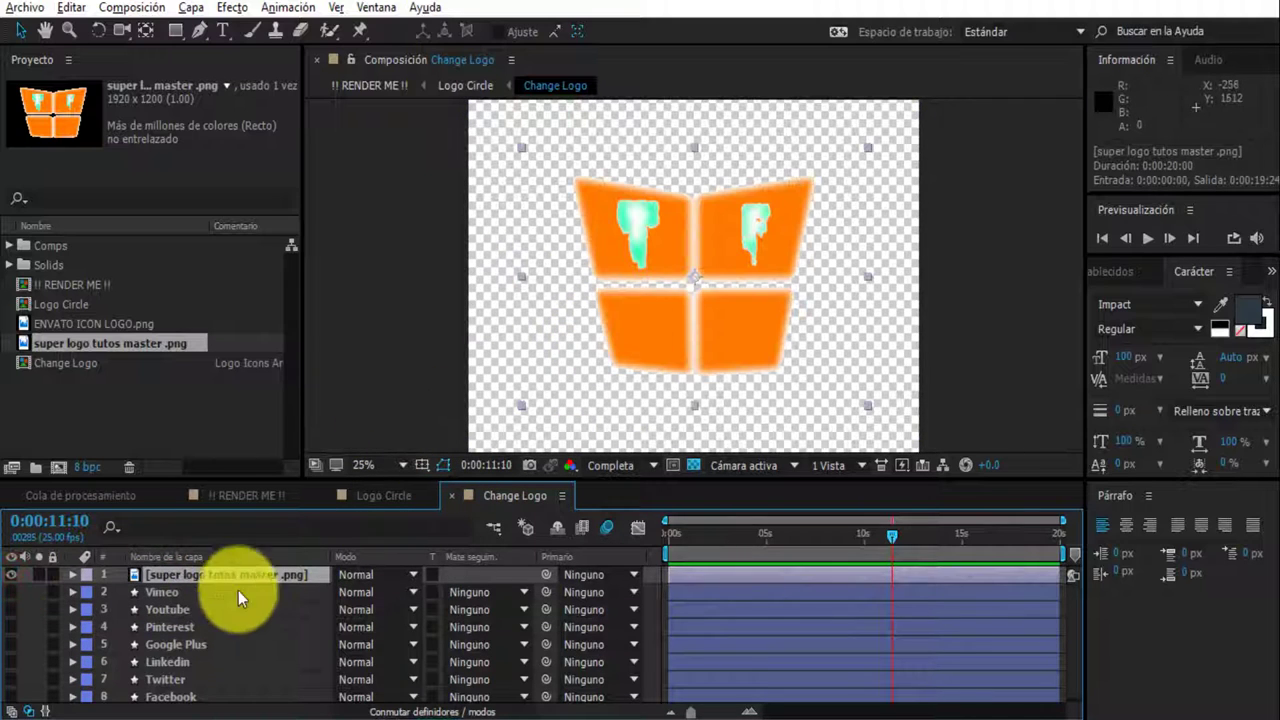
Delete the old custom logo layer from the composition and its file from the project.
key(Delete)
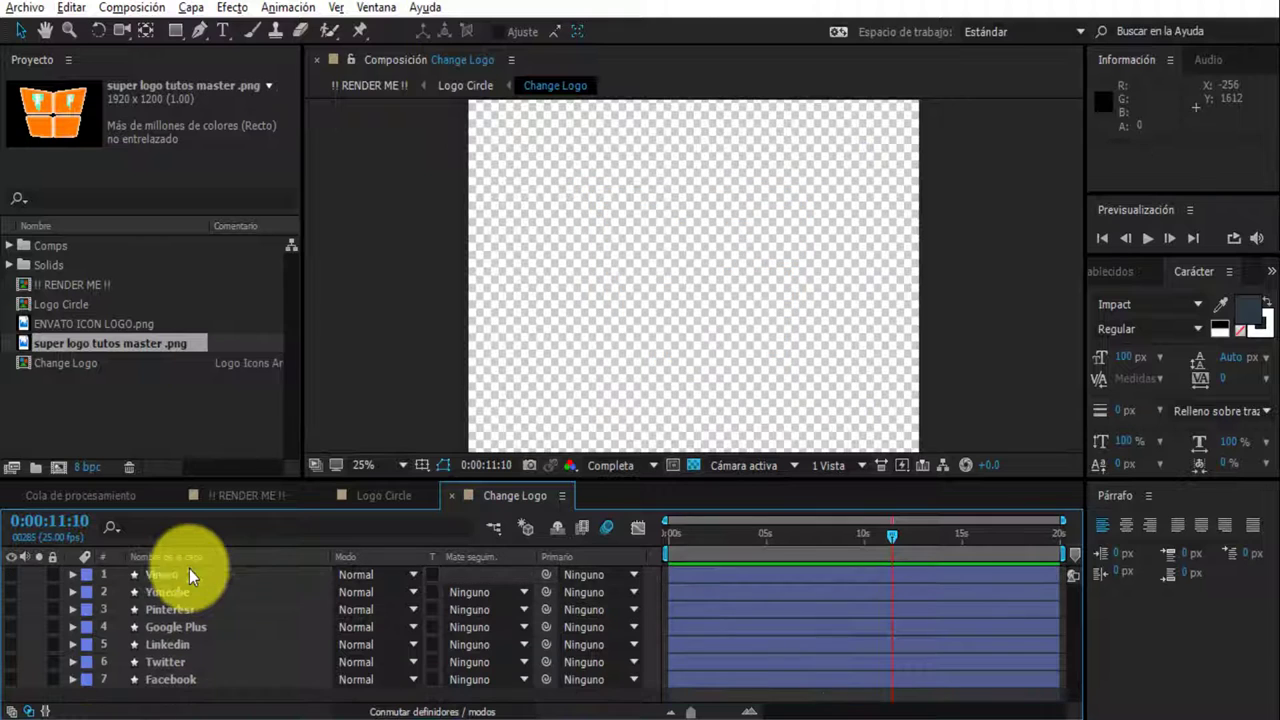
click(160, 344)
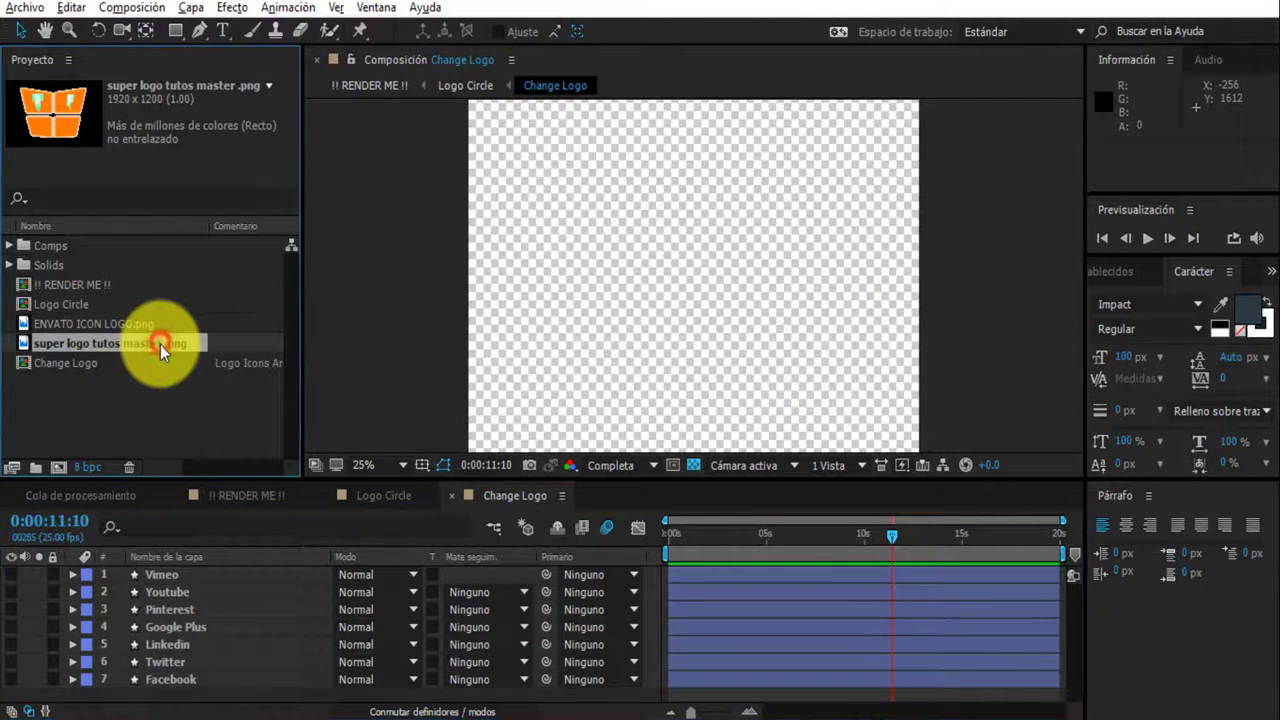
key(Delete)
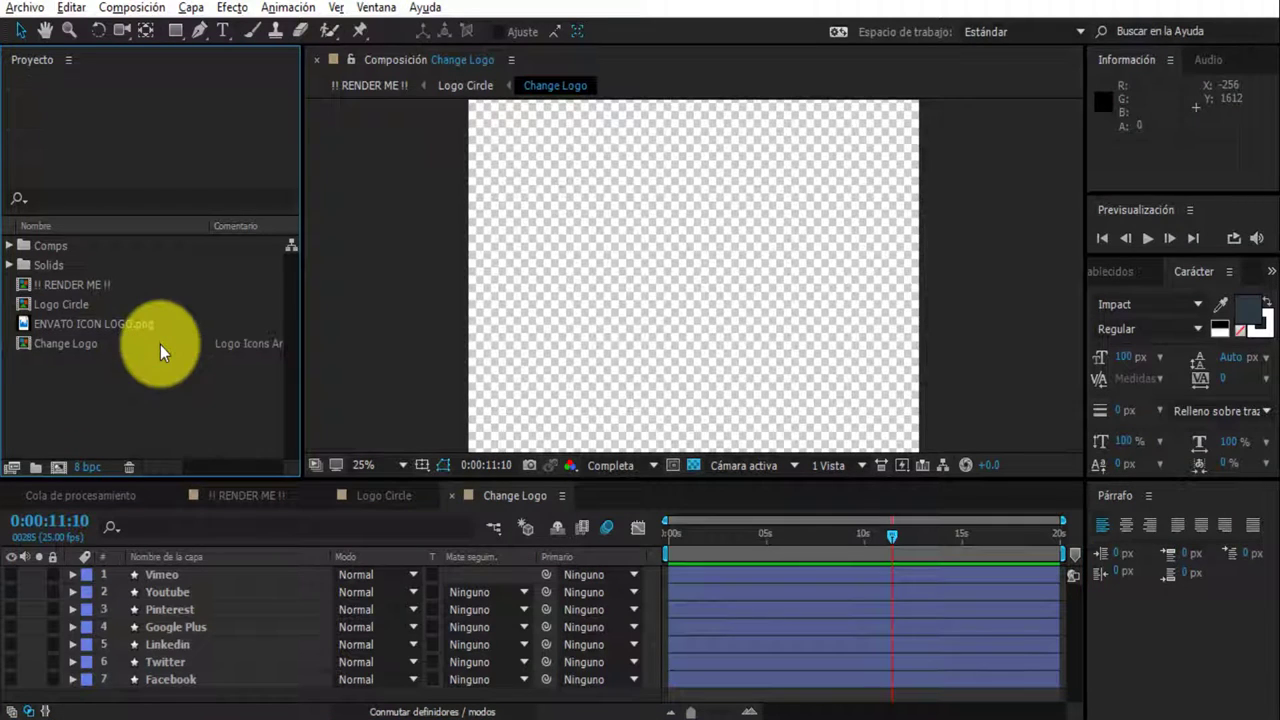
click(103, 405)
Import the super logo tutos master .png image into the project.
right_click(109, 380)
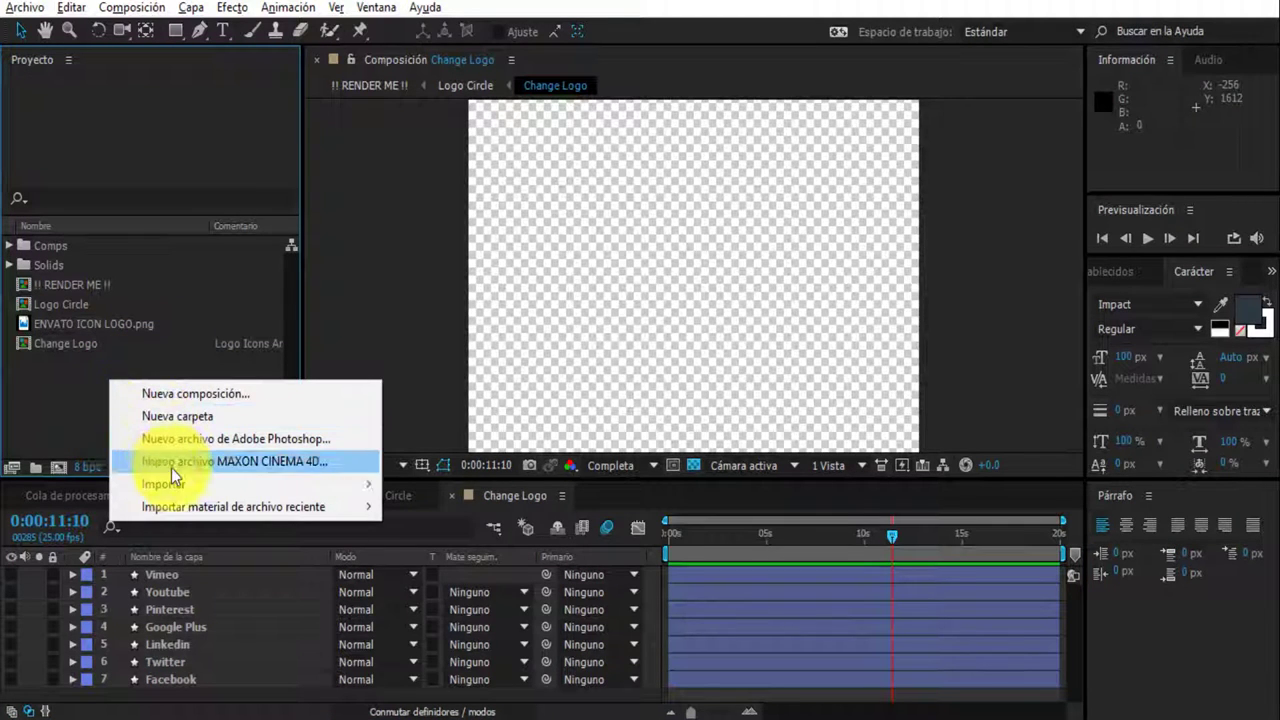
mouse_move(174, 490)
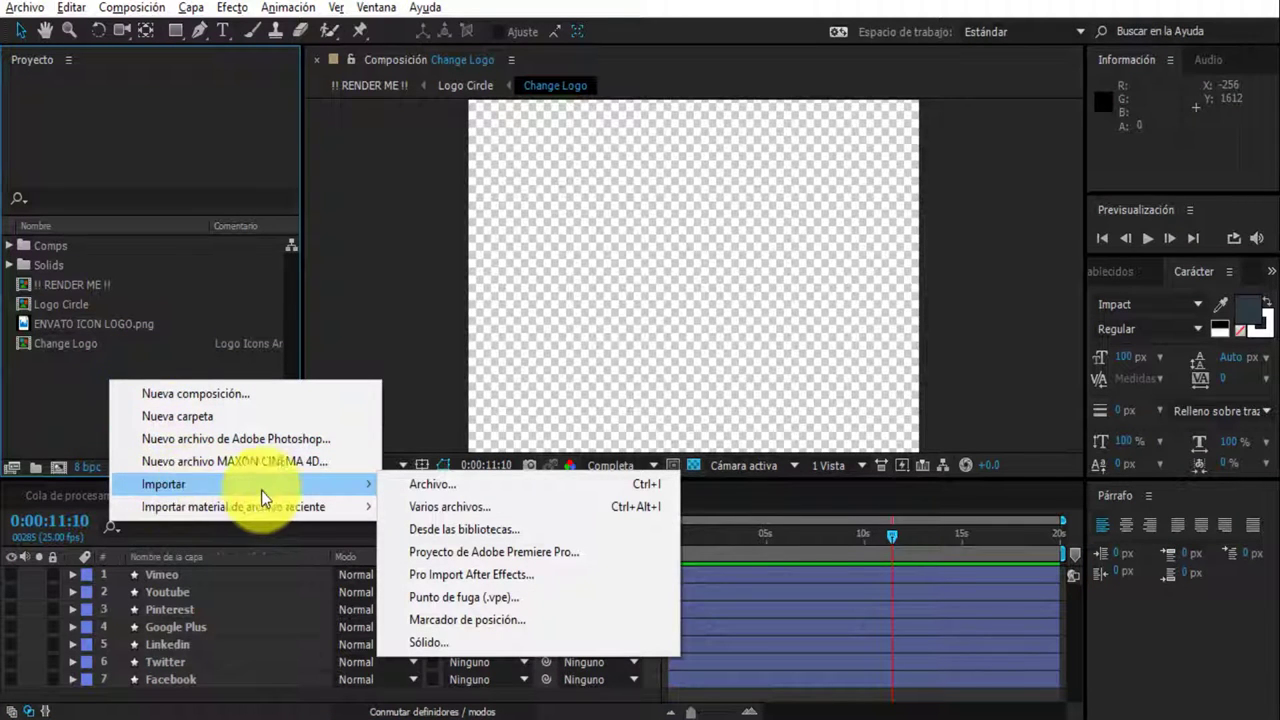
click(425, 485)
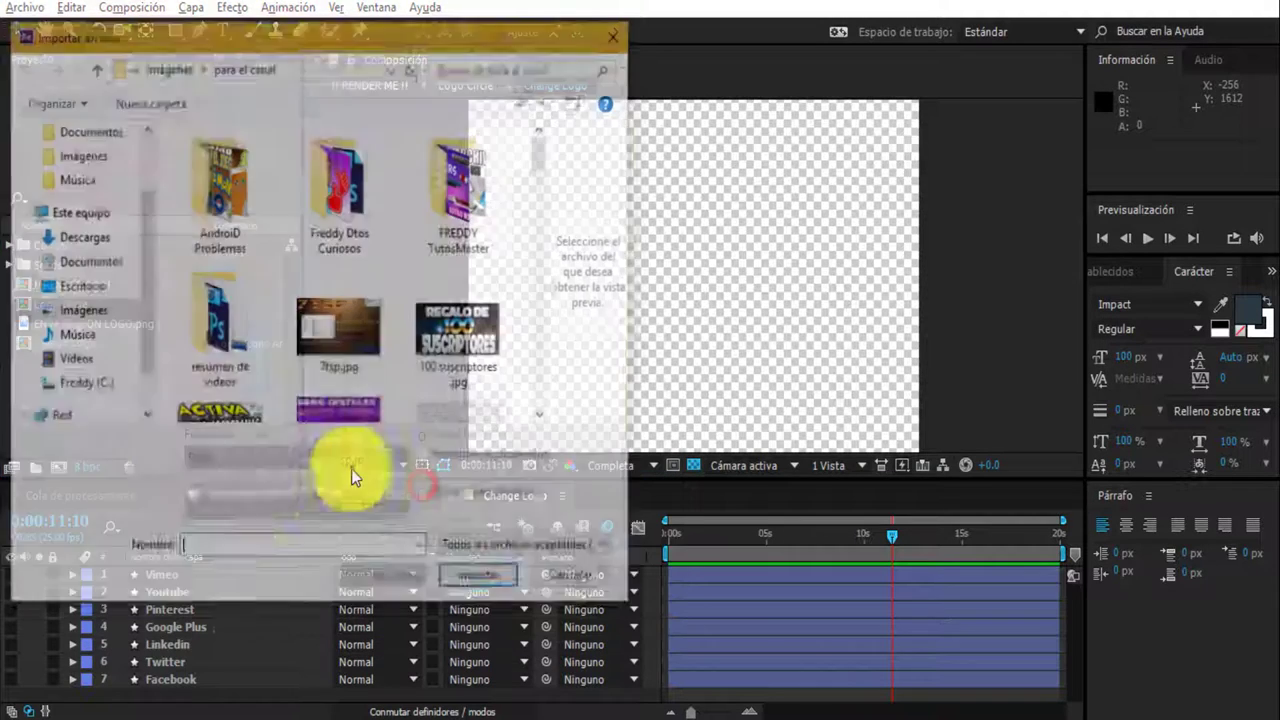
scroll(386, 294, down, 5)
scroll(386, 294, down, 6)
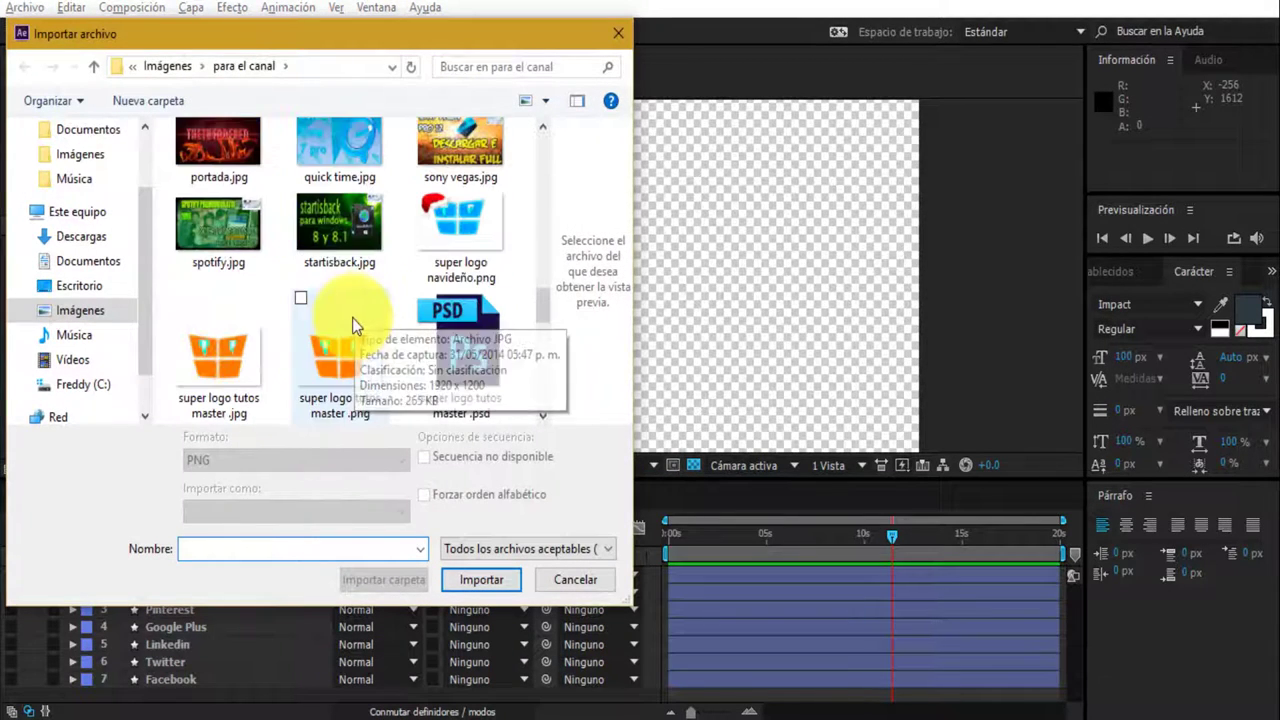
click(351, 319)
click(479, 579)
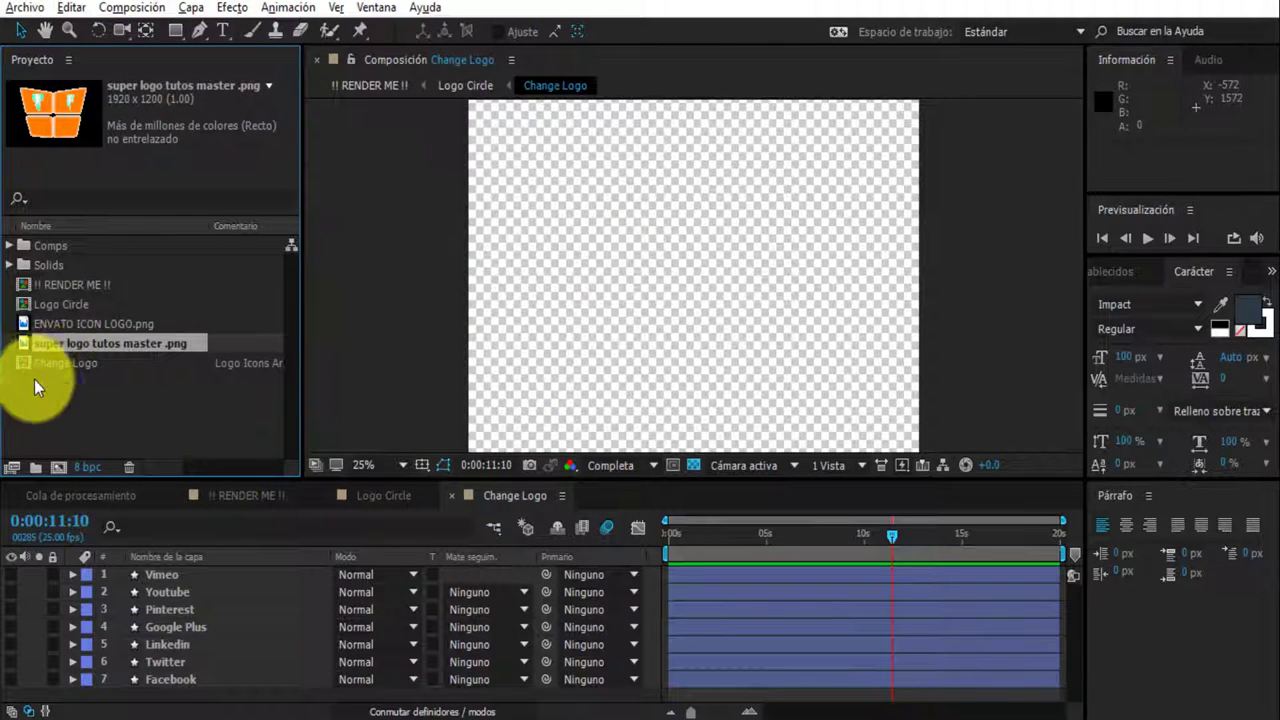
Place the logo PNG as the top layer above Vimeo in Change Logo and hide it.
drag(67, 343, 170, 570)
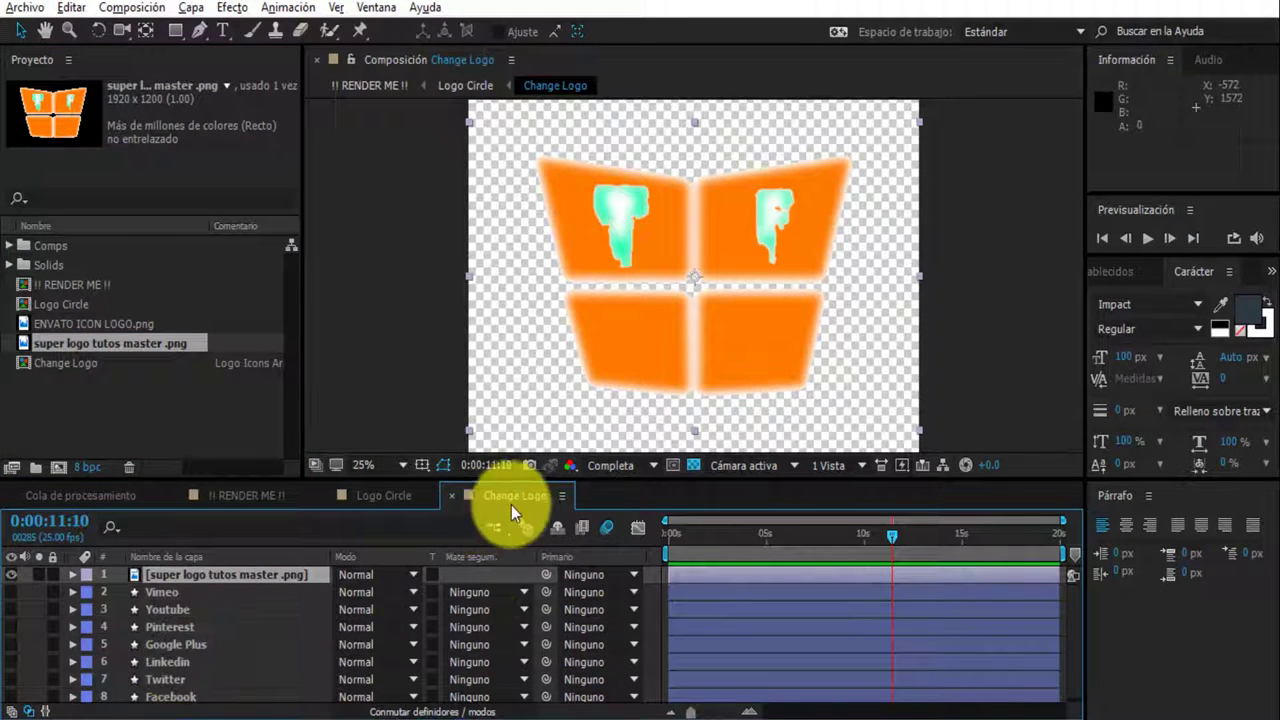
click(98, 347)
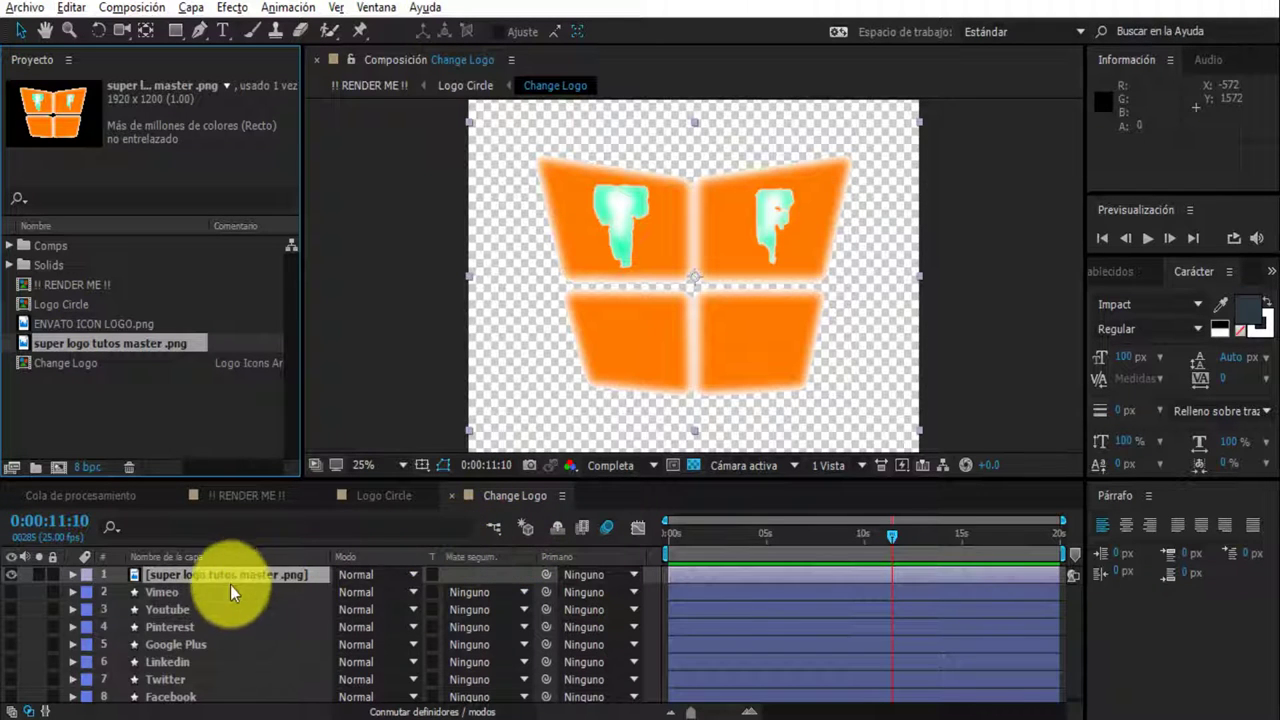
click(12, 575)
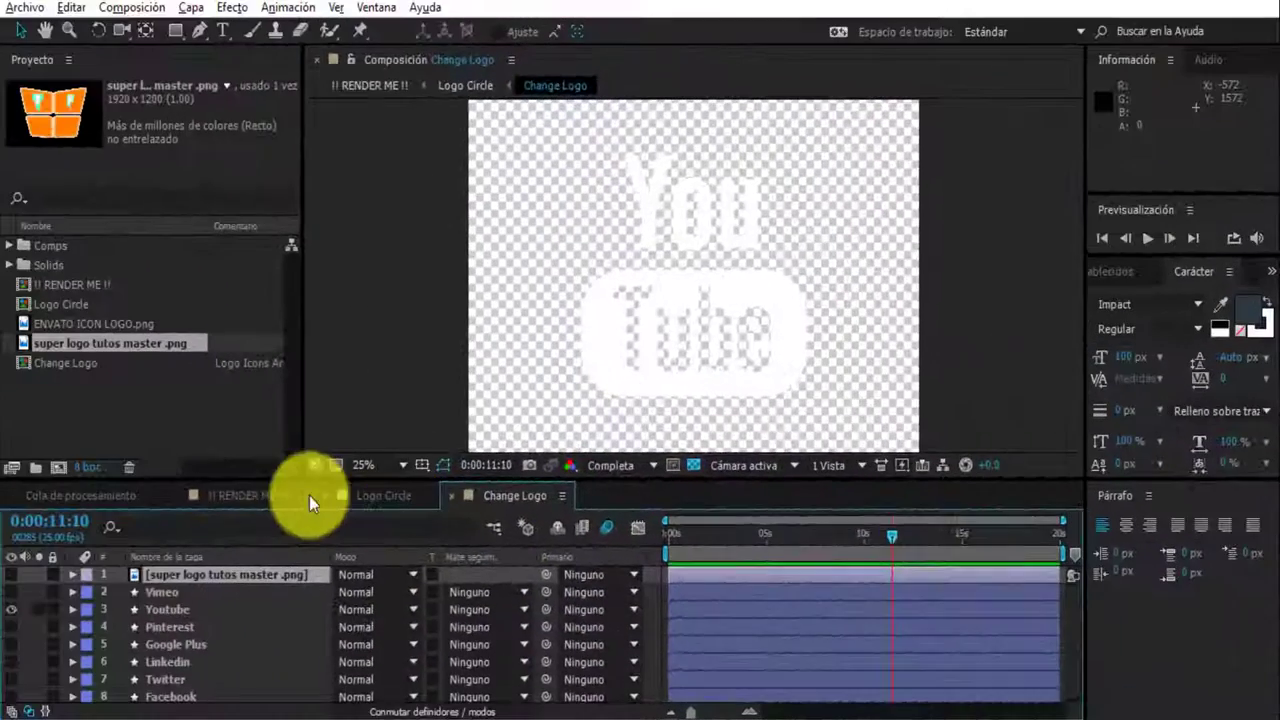
Add the !! RENDER ME !! composition to the render queue and open its Lossless output module.
click(268, 495)
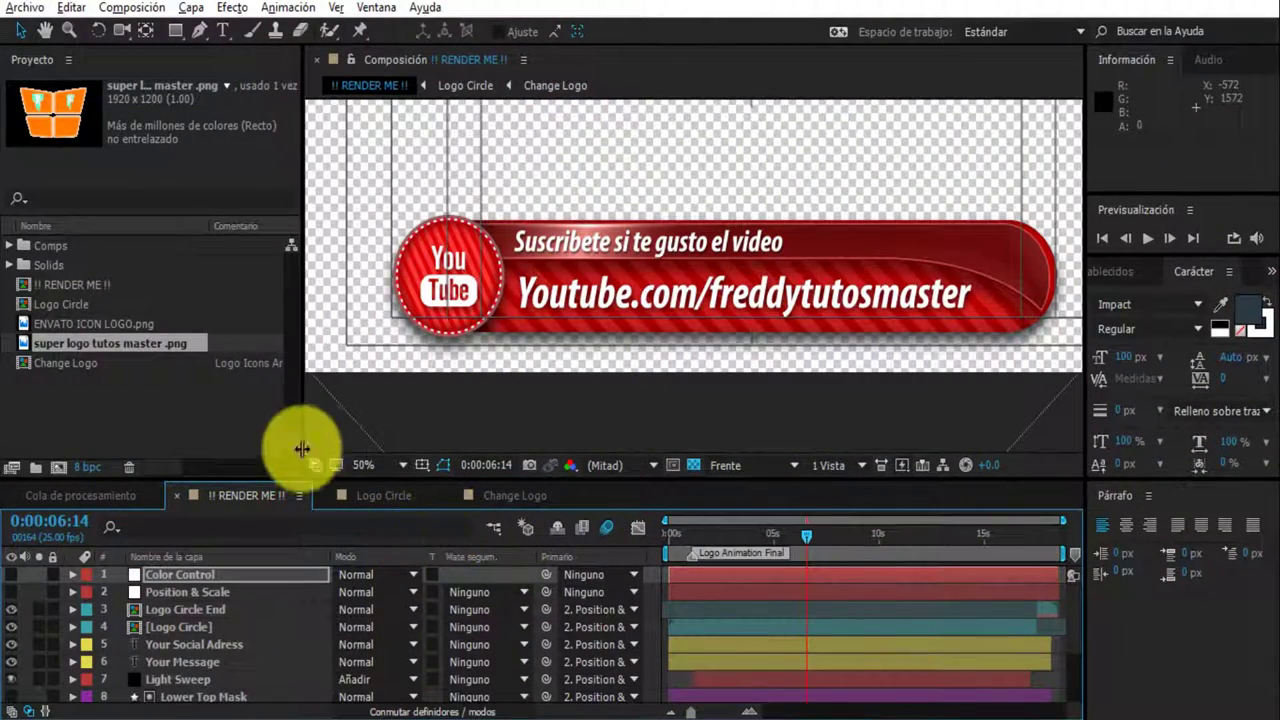
click(133, 10)
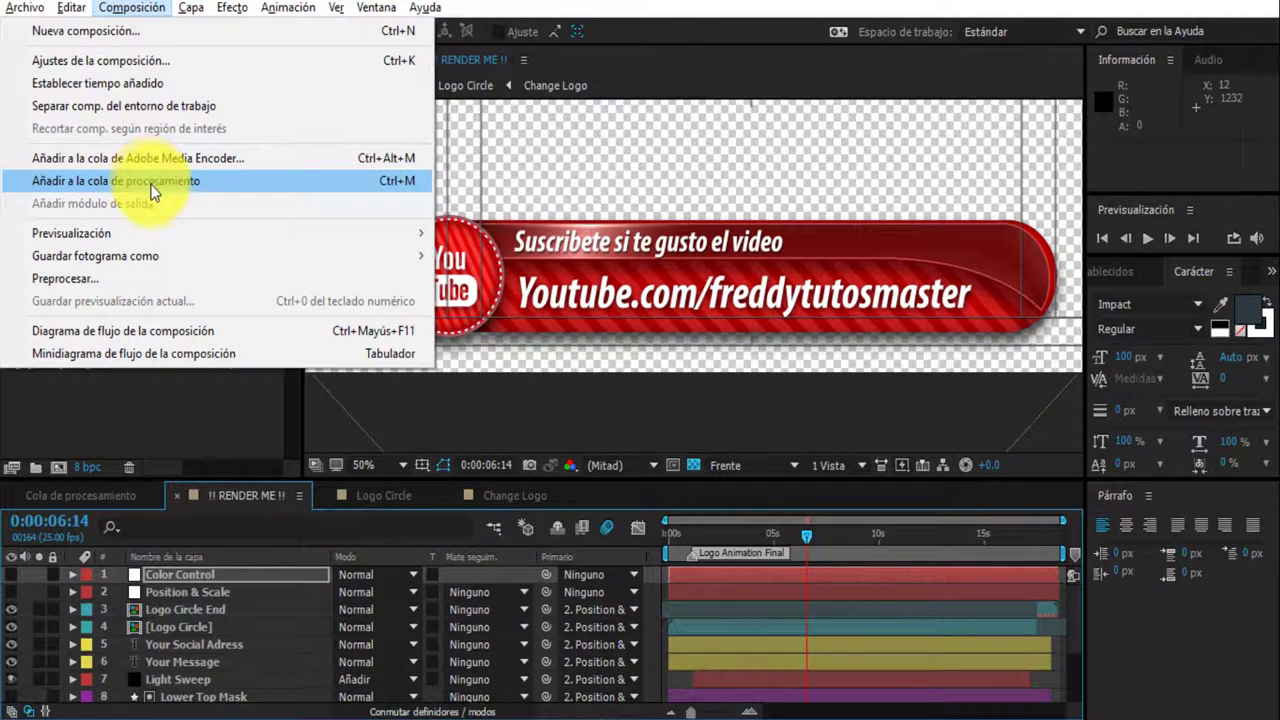
click(153, 187)
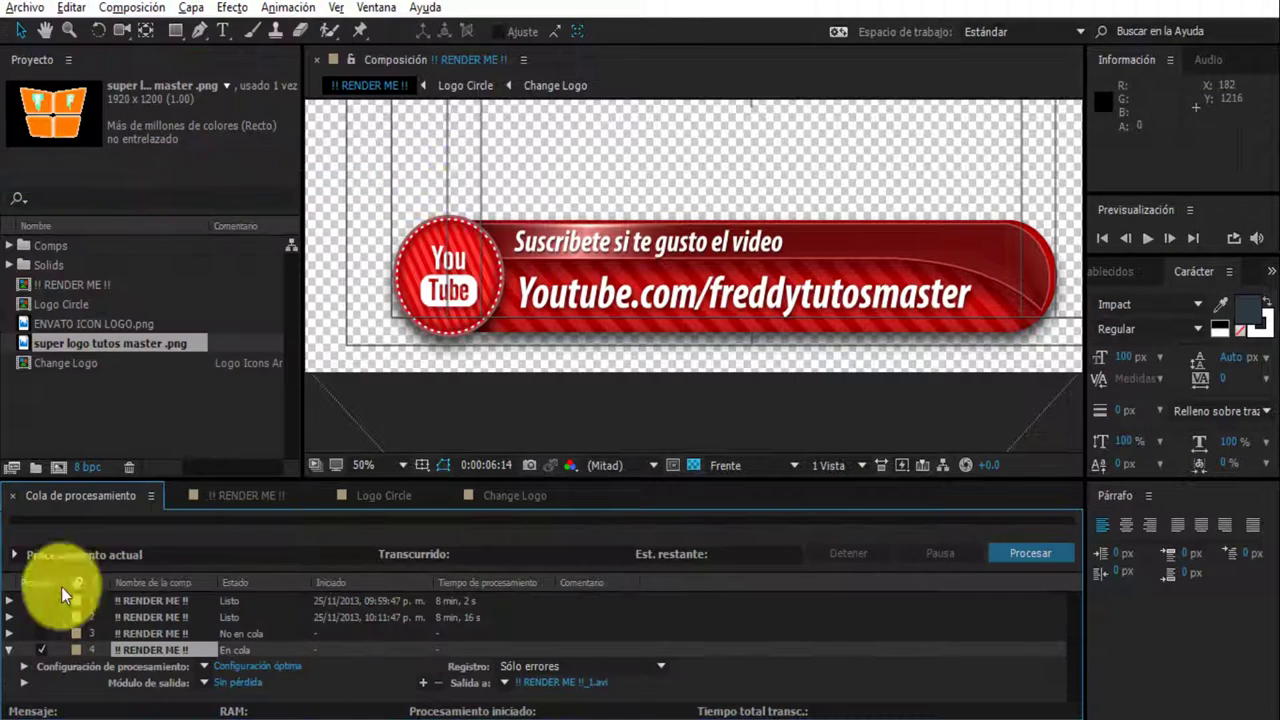
click(233, 684)
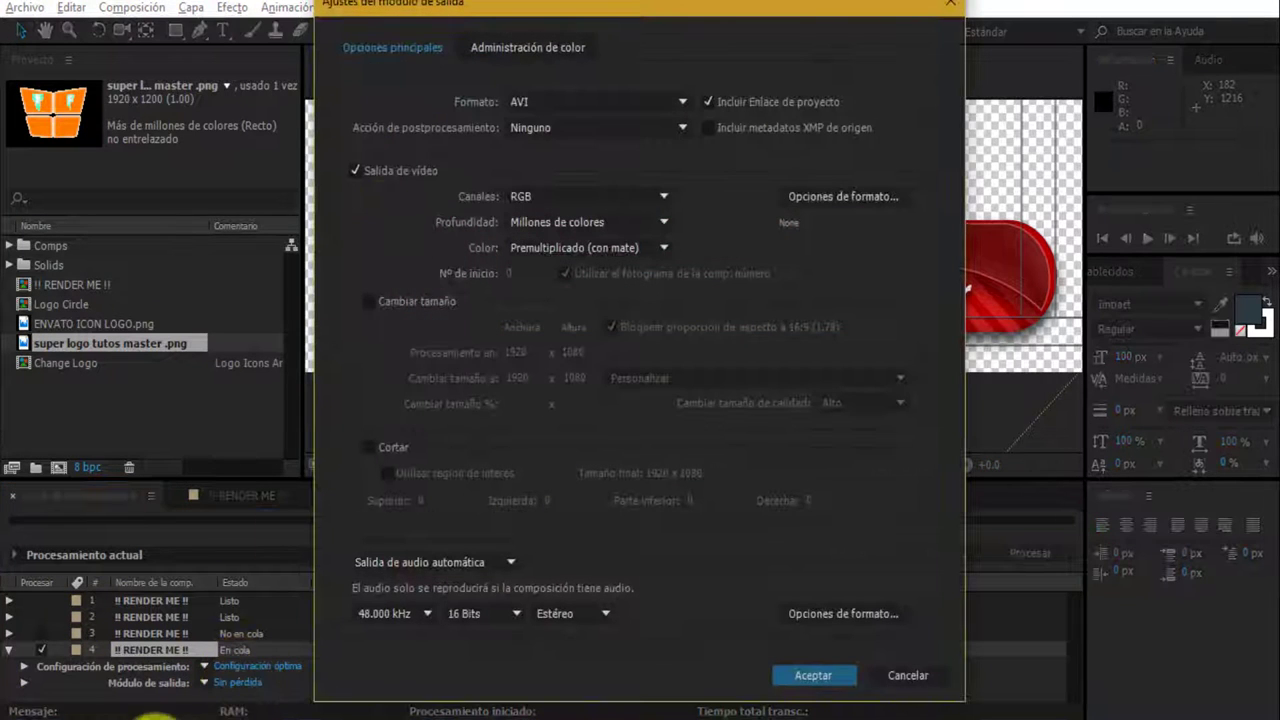
Set the output module to QuickTime format with RGB + Alpha channels and confirm.
click(674, 101)
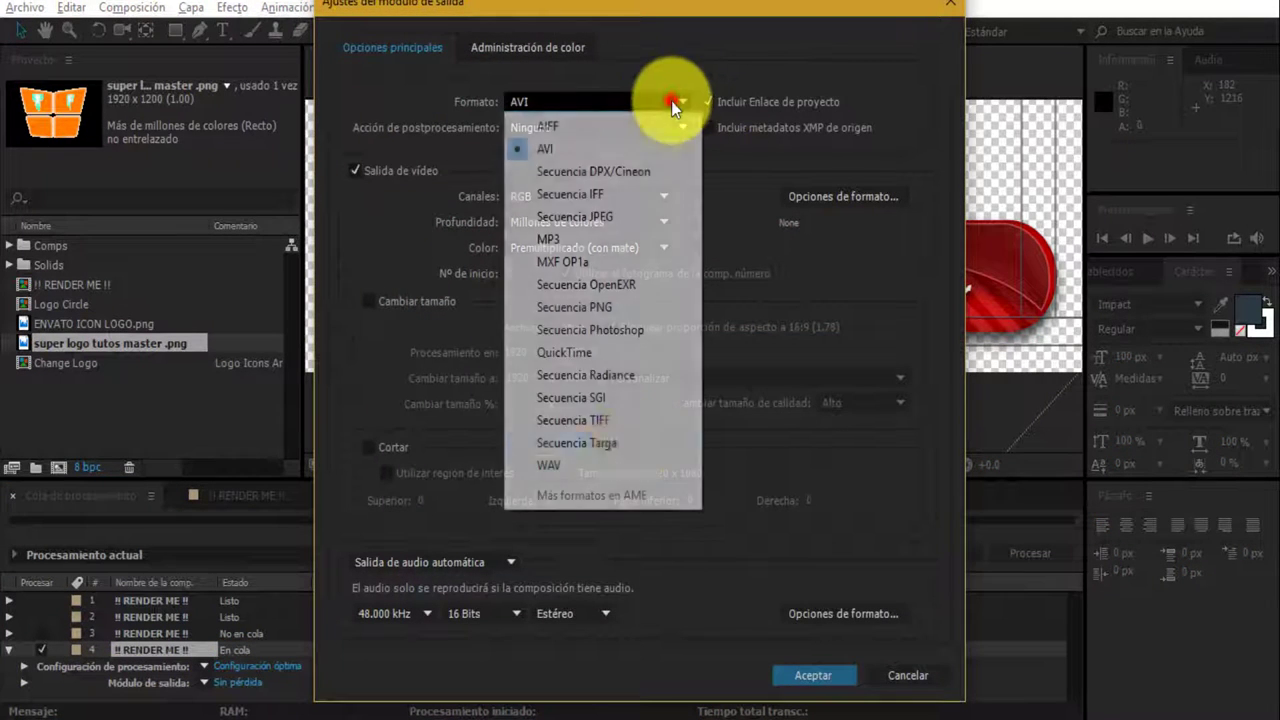
click(568, 352)
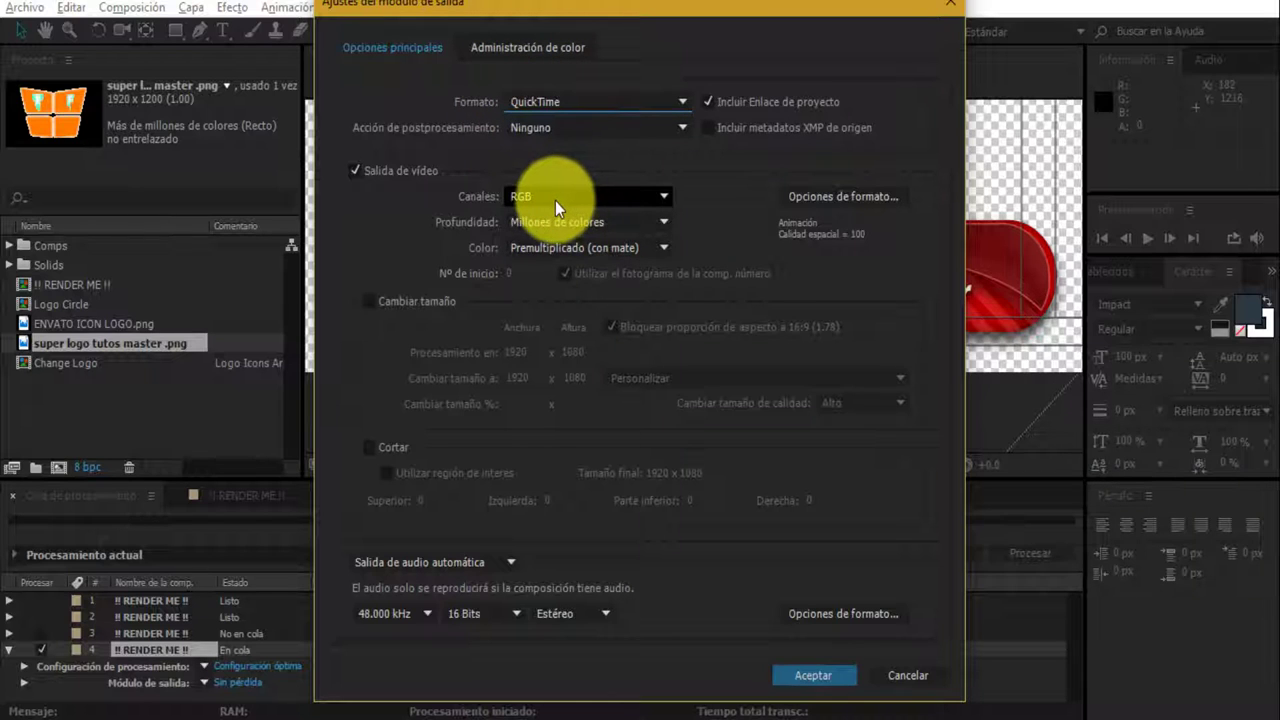
click(508, 195)
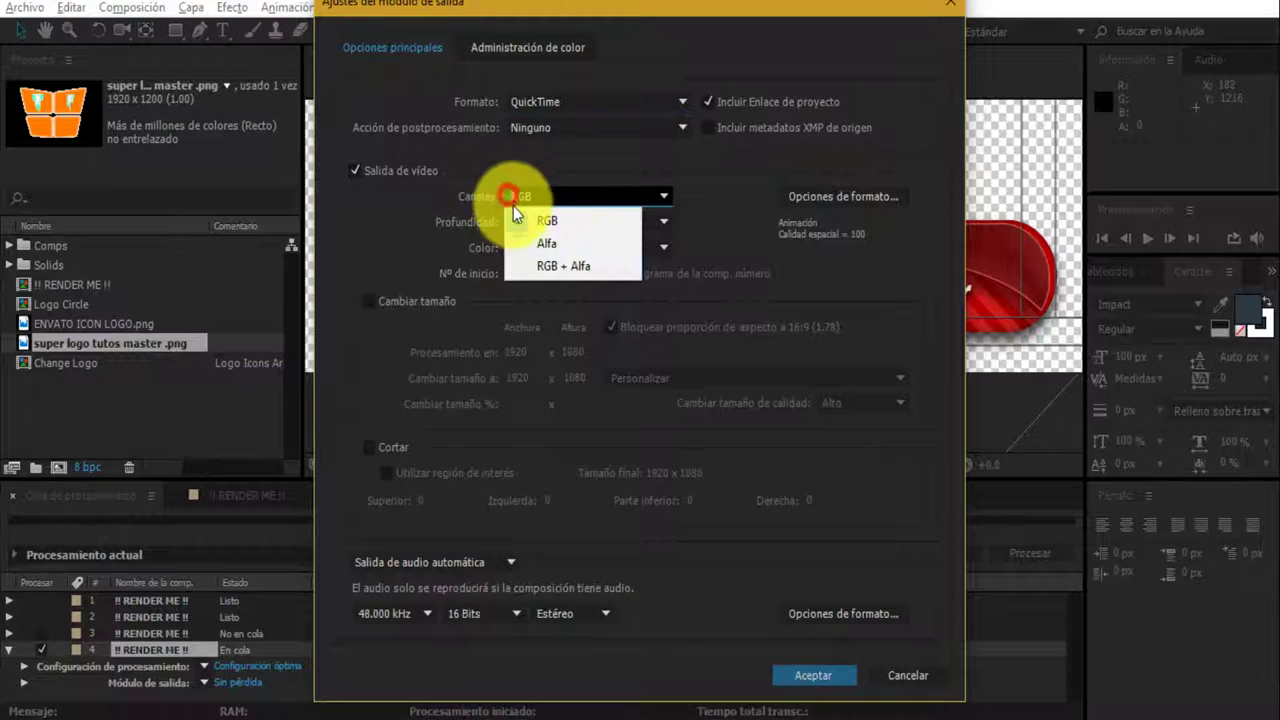
click(560, 265)
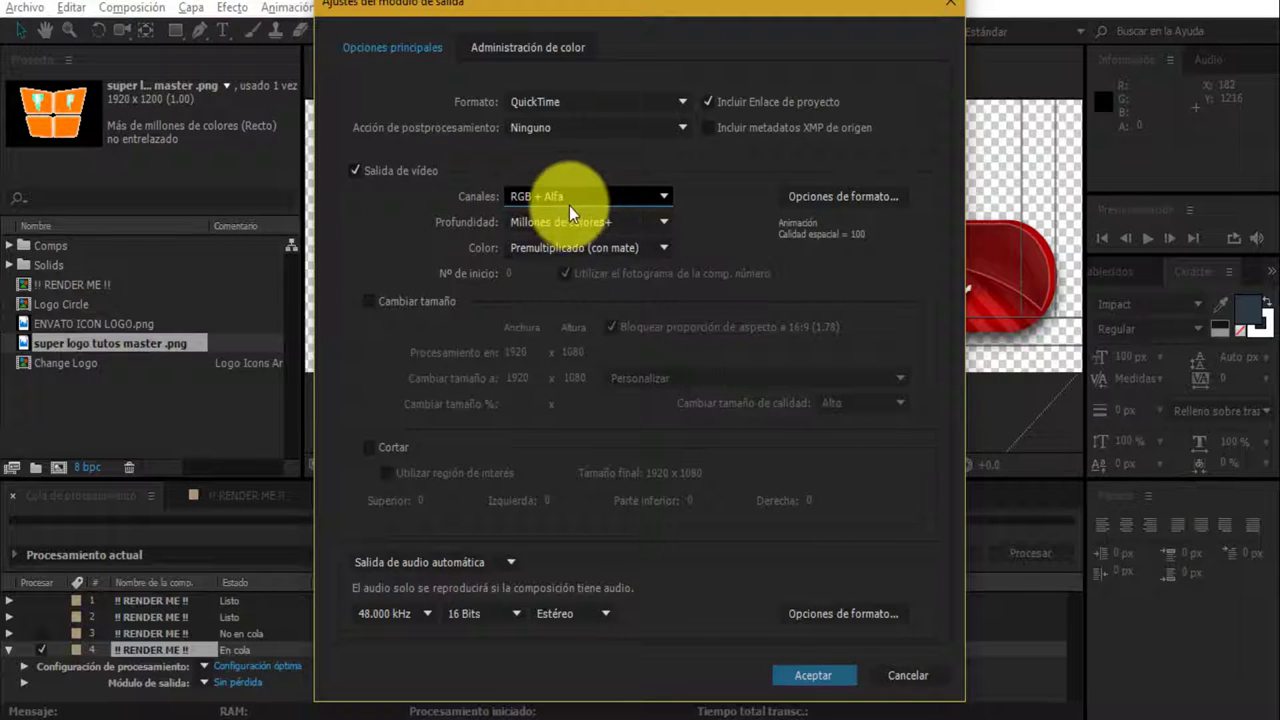
click(535, 50)
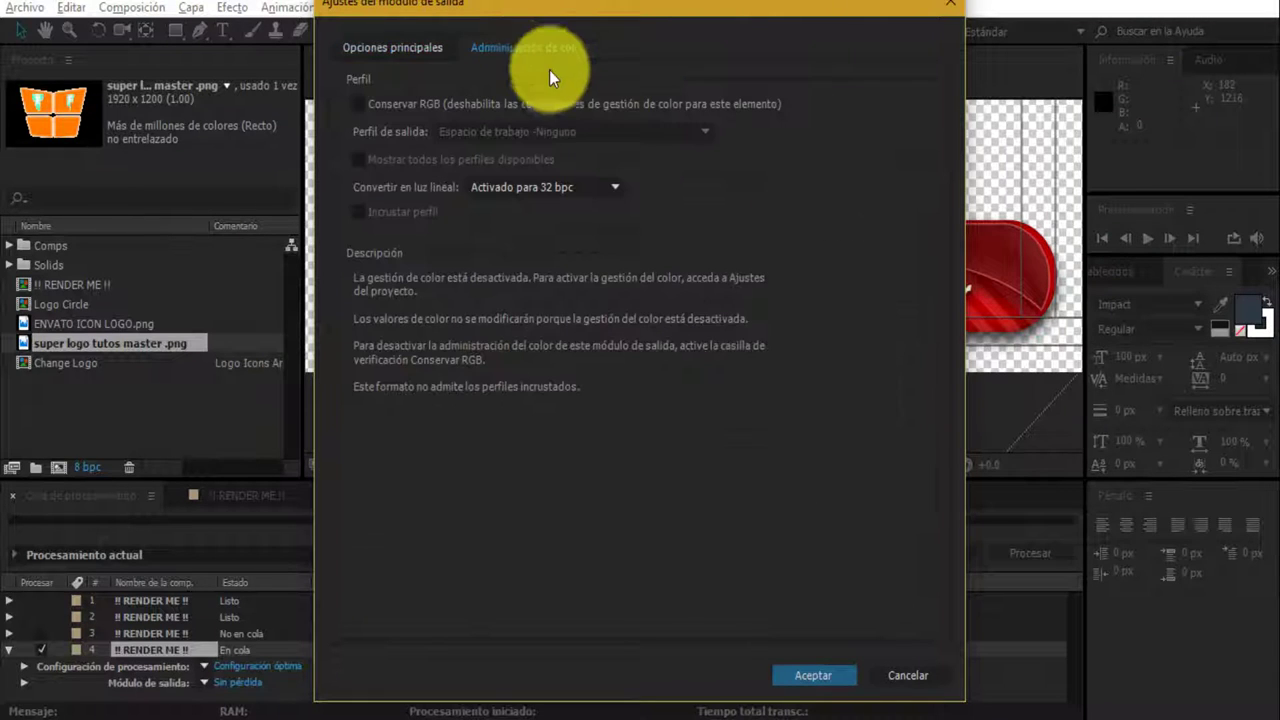
click(381, 46)
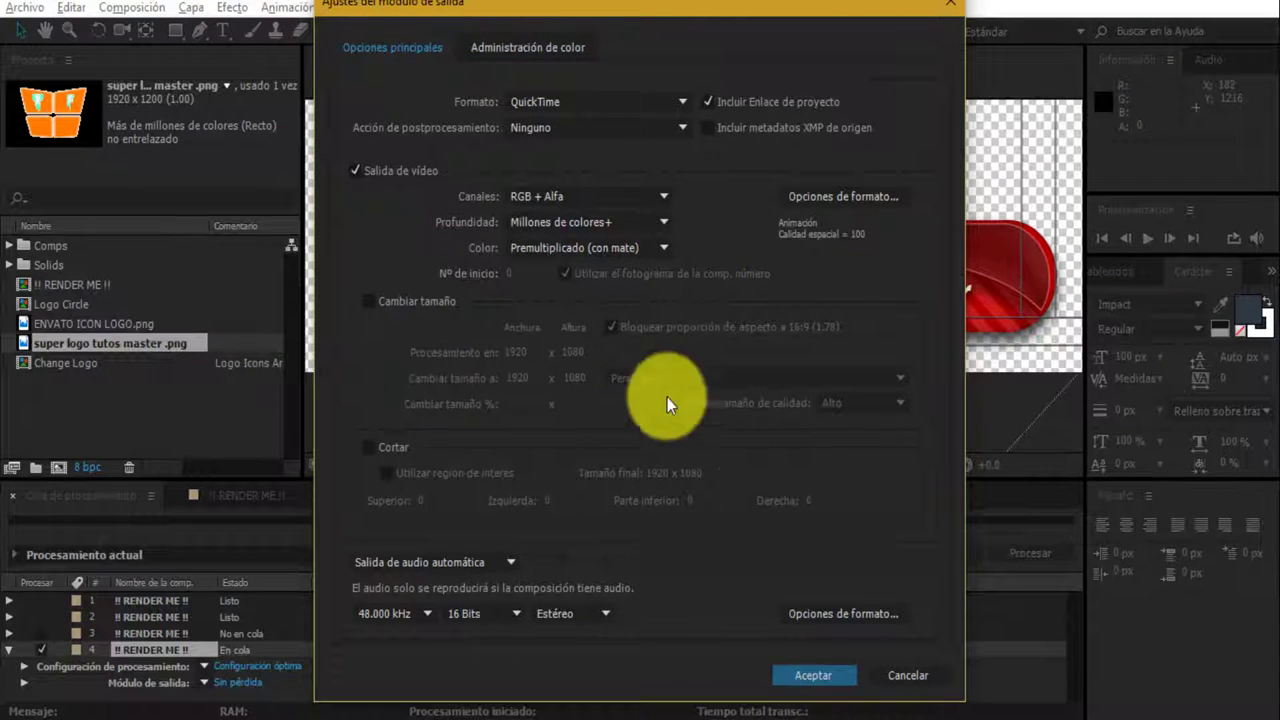
click(819, 679)
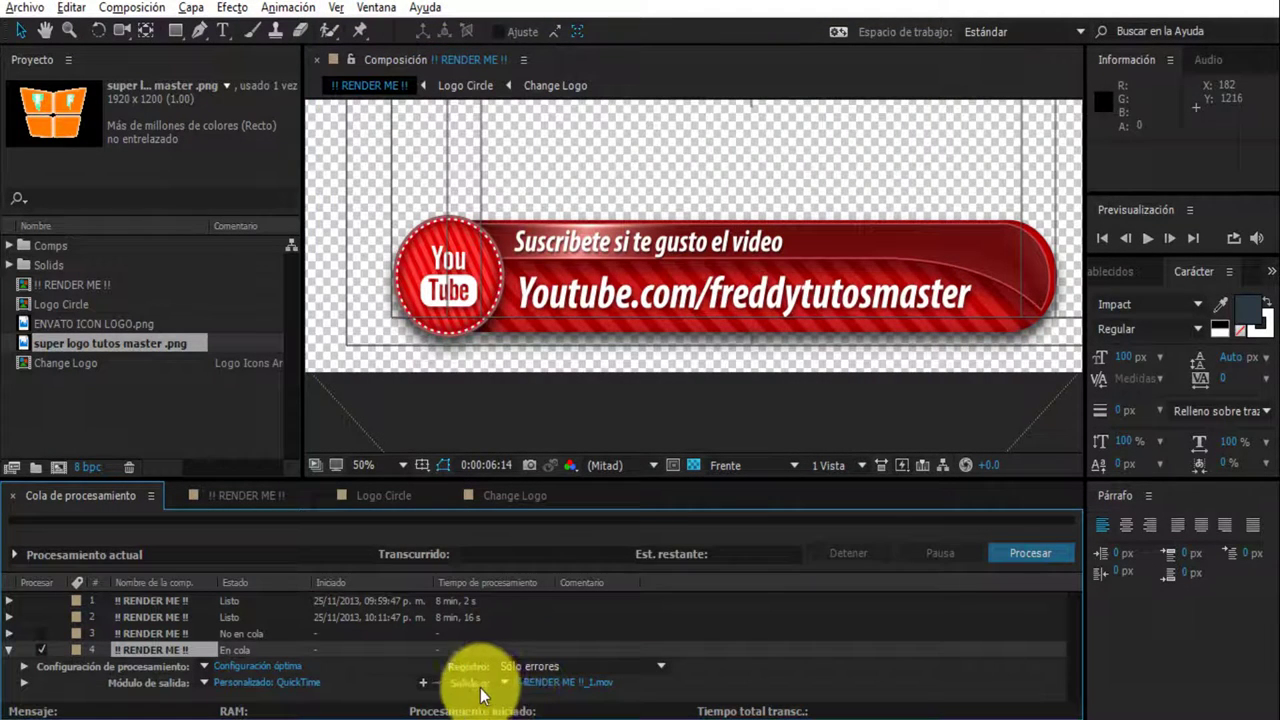
Set the output file to prueba.mov on the Desktop and render the queue.
click(541, 684)
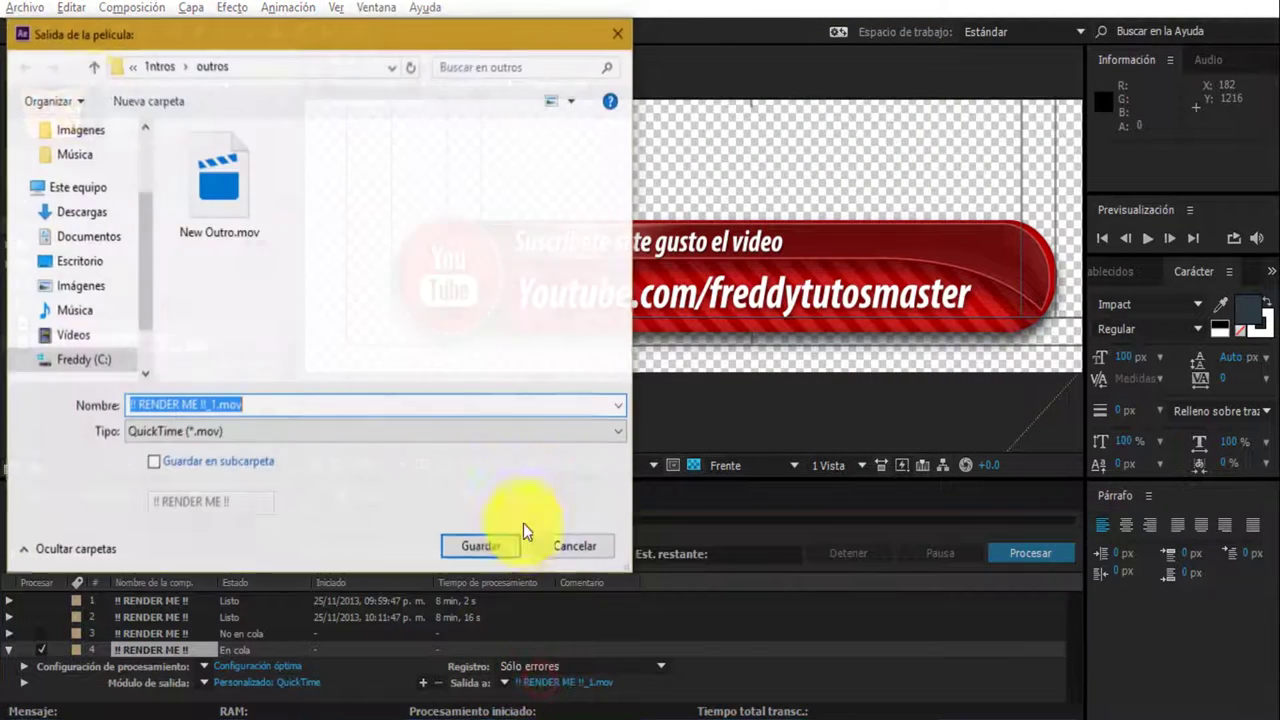
click(82, 262)
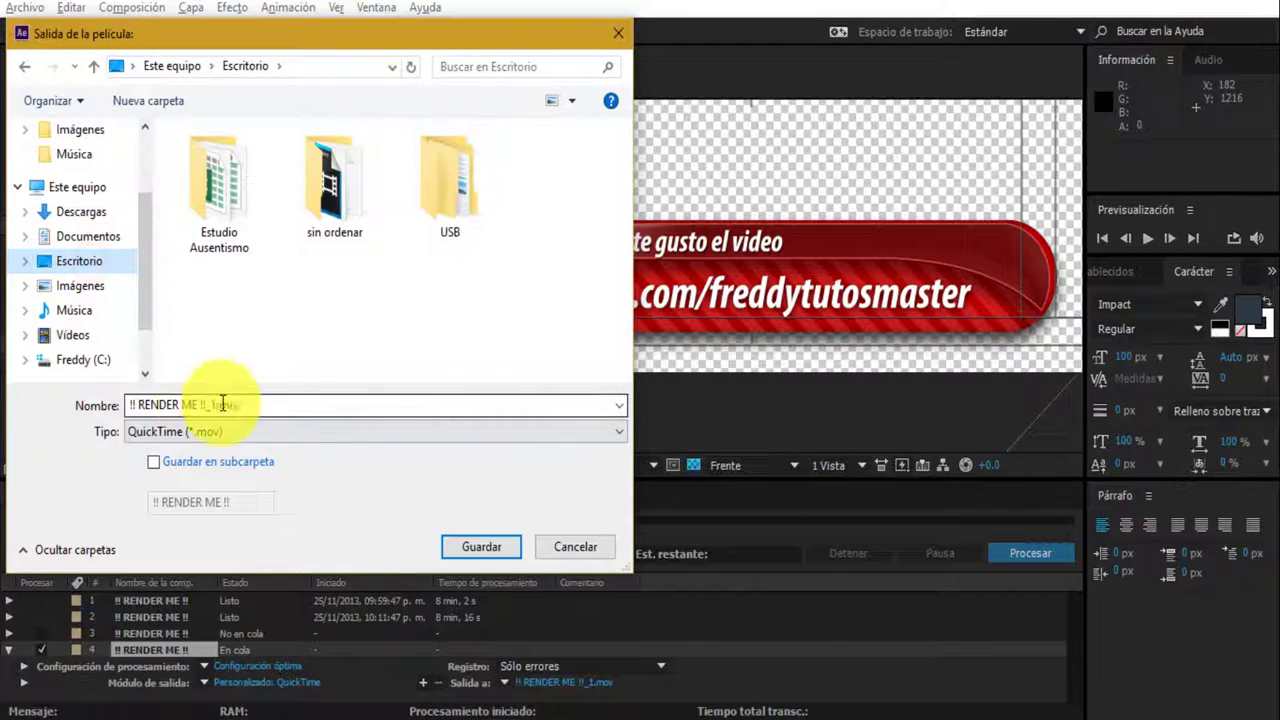
click(274, 405)
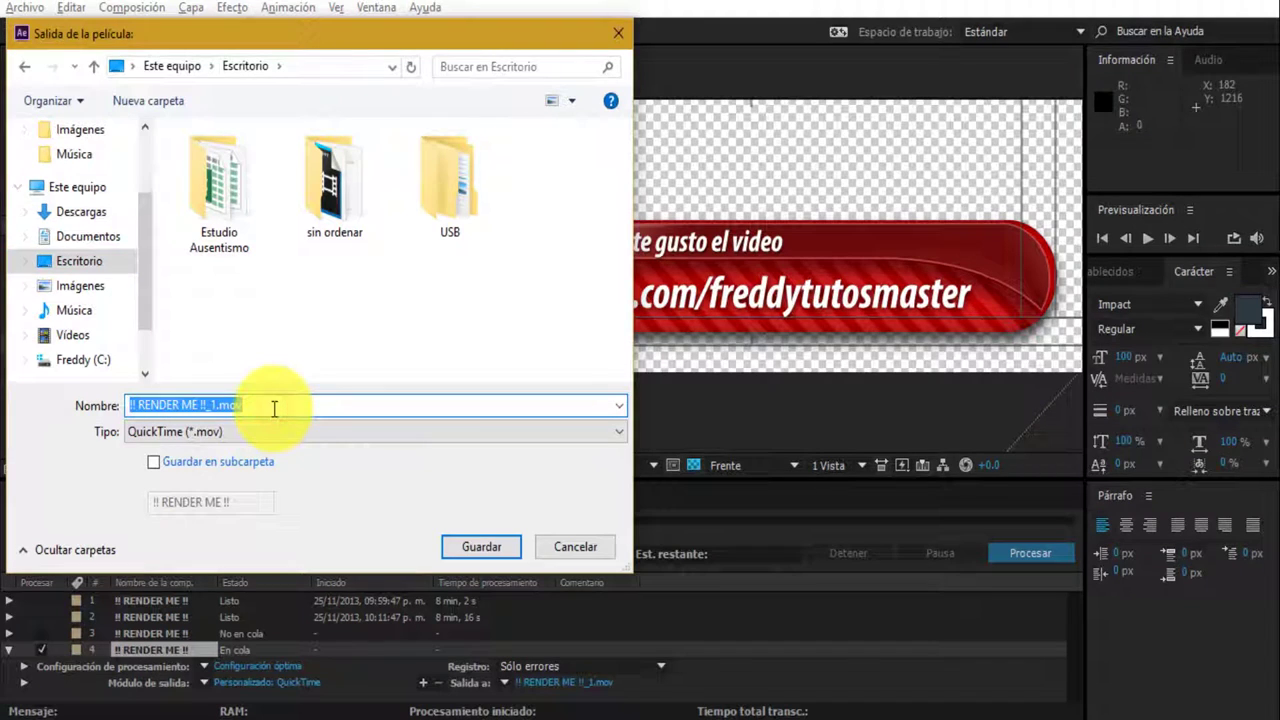
text(prueba)
key(Return)
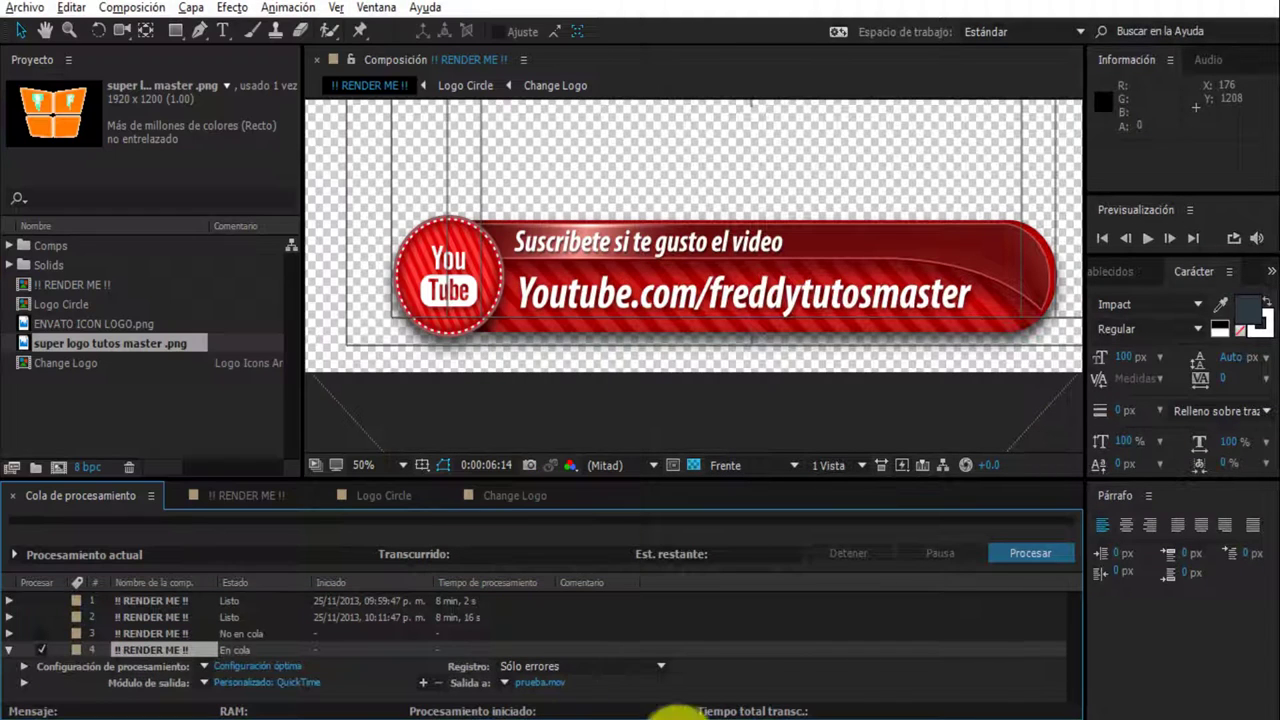
click(1041, 559)
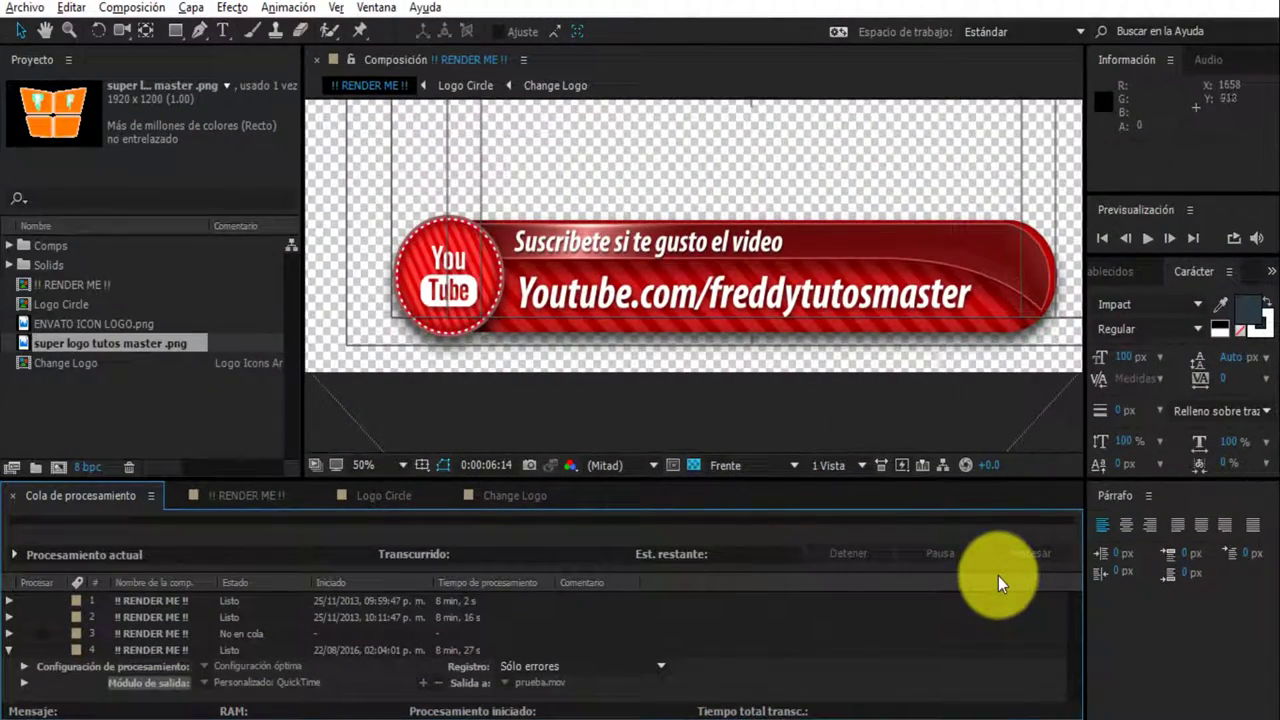
Switch to the YouTube channel in the browser, then show the desktop with prueba.mov.
key(alt+Tab)
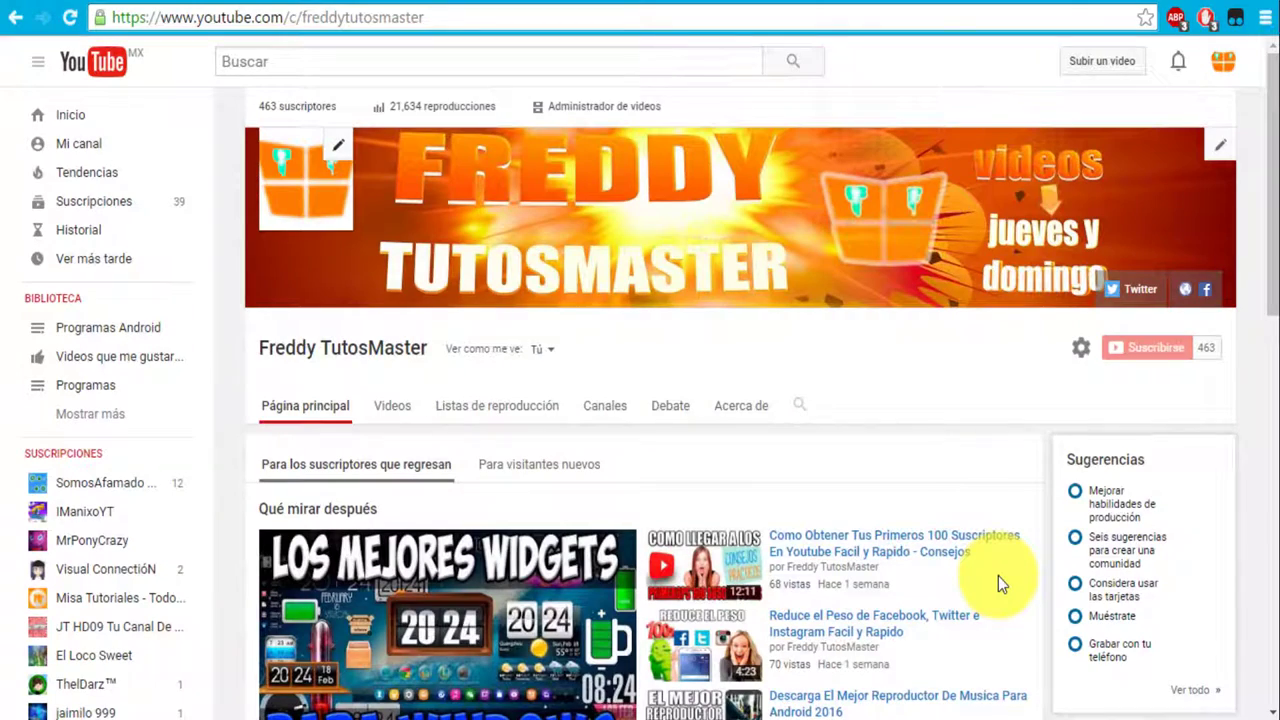
key(super+d)
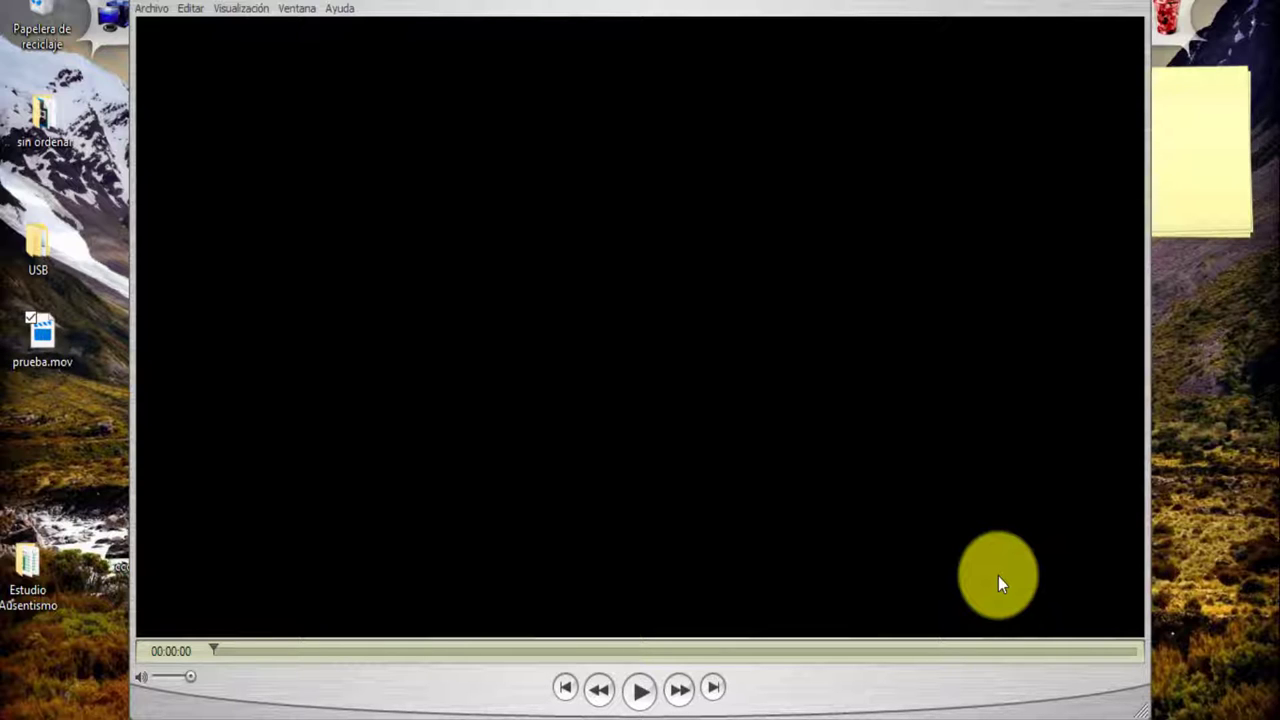
Play prueba.mov in QuickTime Player to check the red subscribe banner.
key(space)
Close the QuickTime player window and switch back to After Effects.
key(ctrl+w)
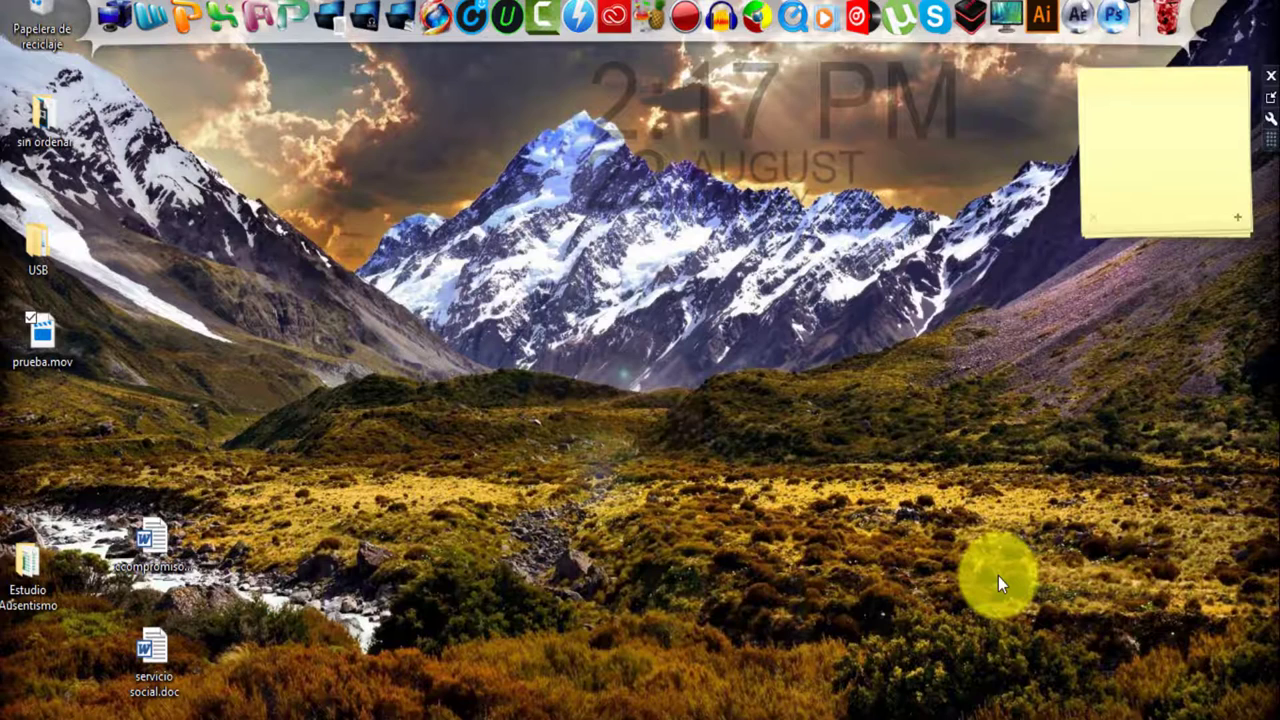
key(alt+Tab)
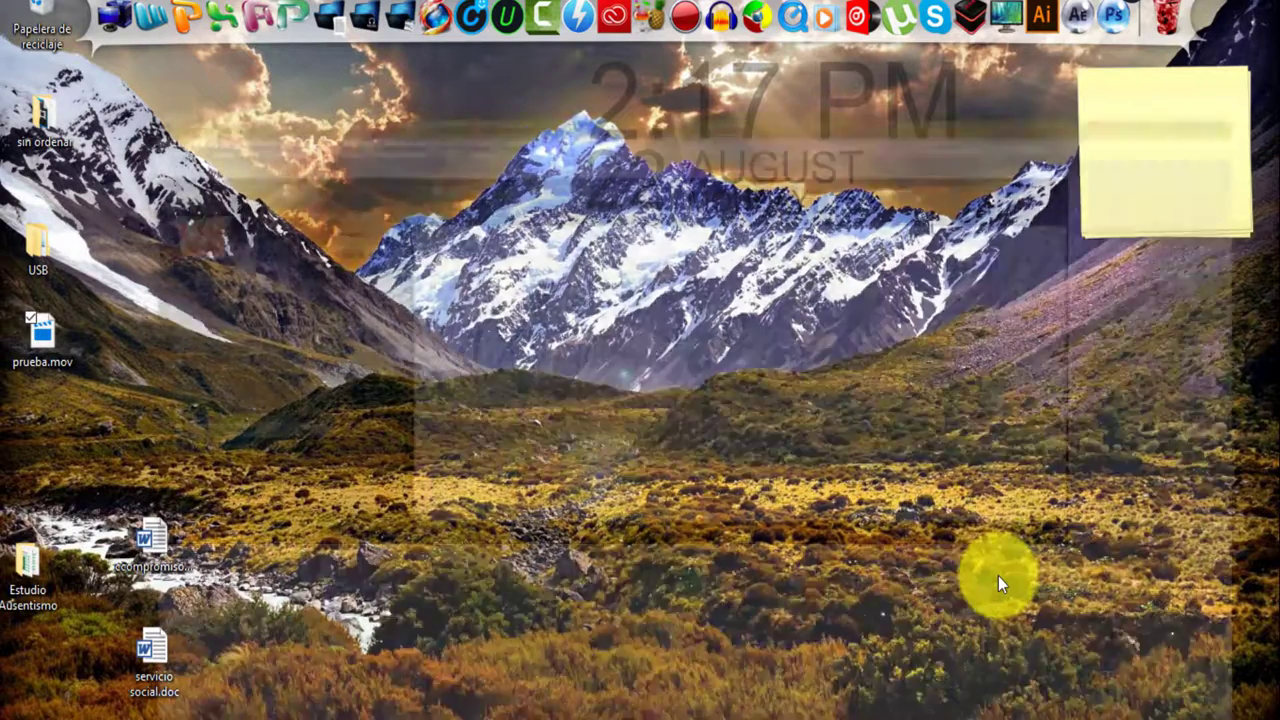